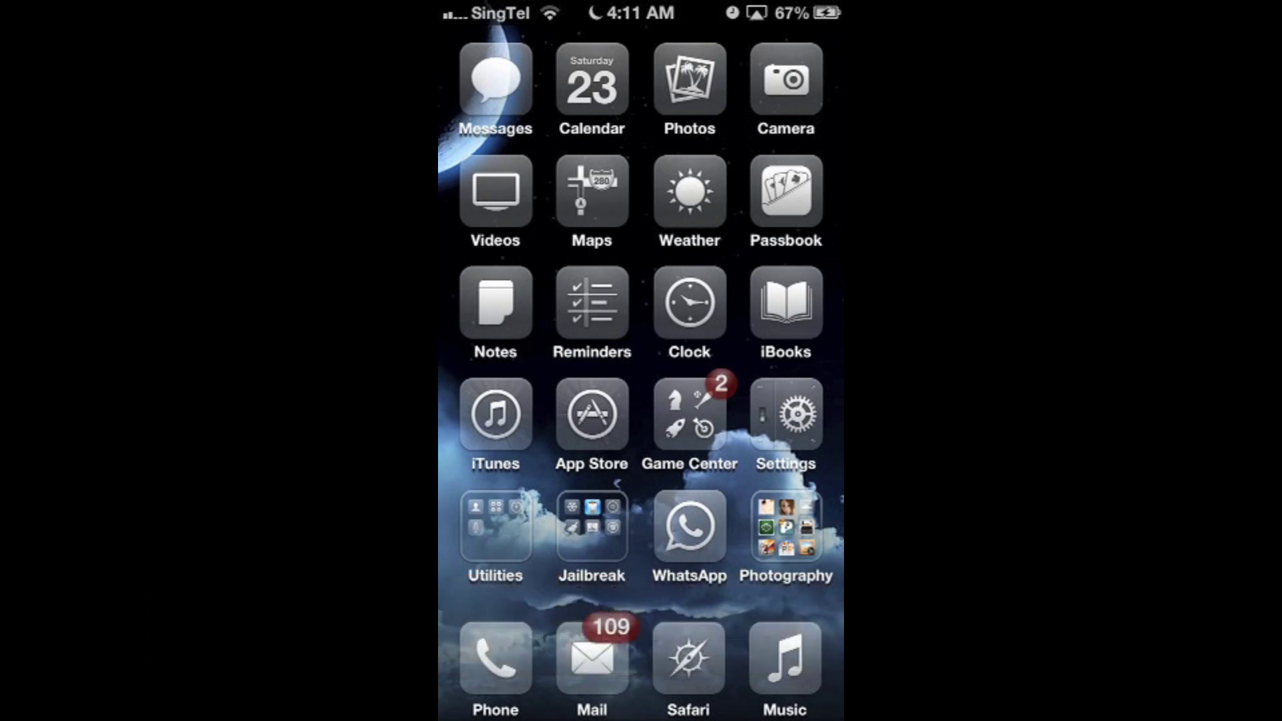
Launch Cydia and open the installed Shrink package's details page
{"action": "left_click", "coordinate": [592, 530]}
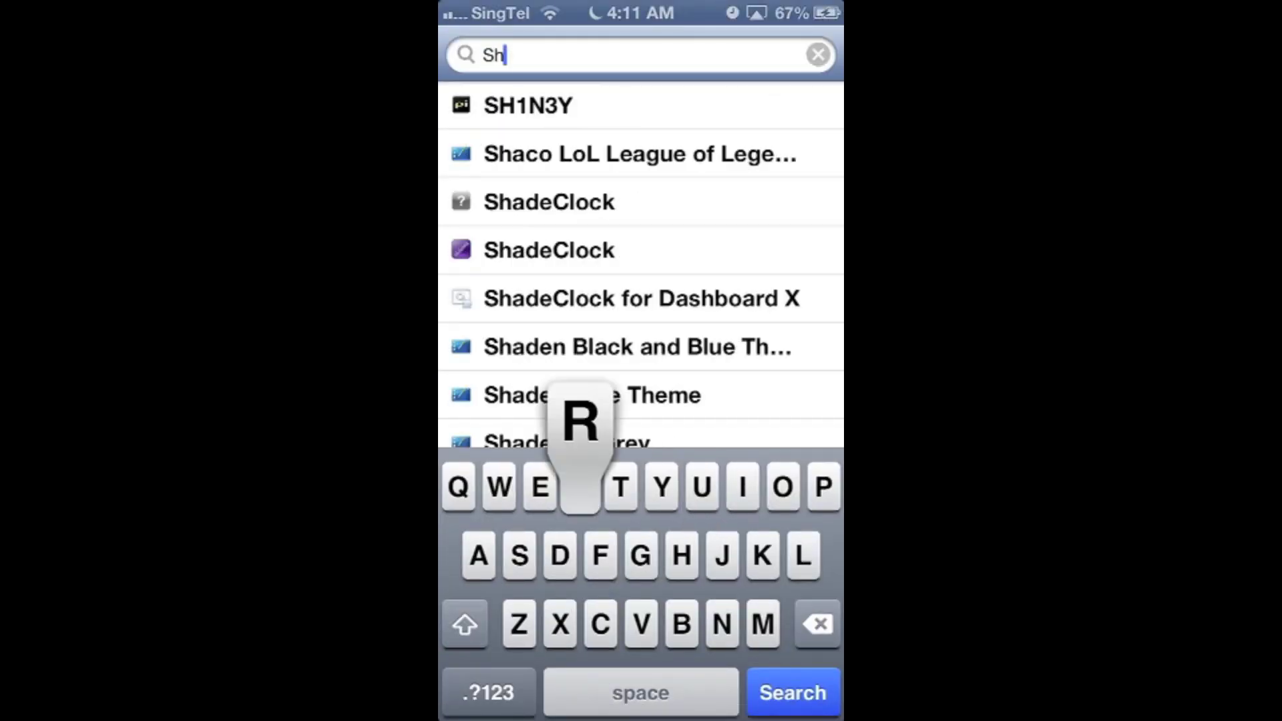
{"action": "type", "text": "rink"}
{"action": "left_click", "coordinate": [518, 154]}
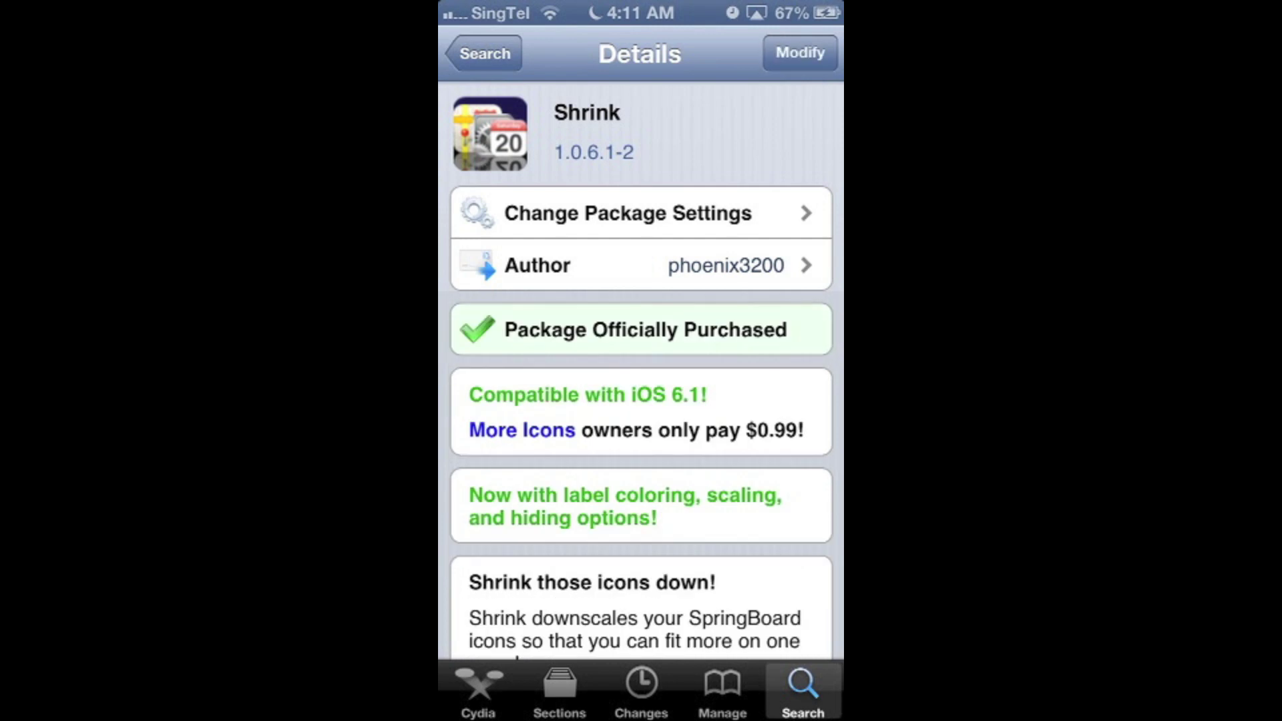
Set Shrink's page icon and dock icon scales to 90%
{"action": "left_click", "coordinate": [495, 544]}
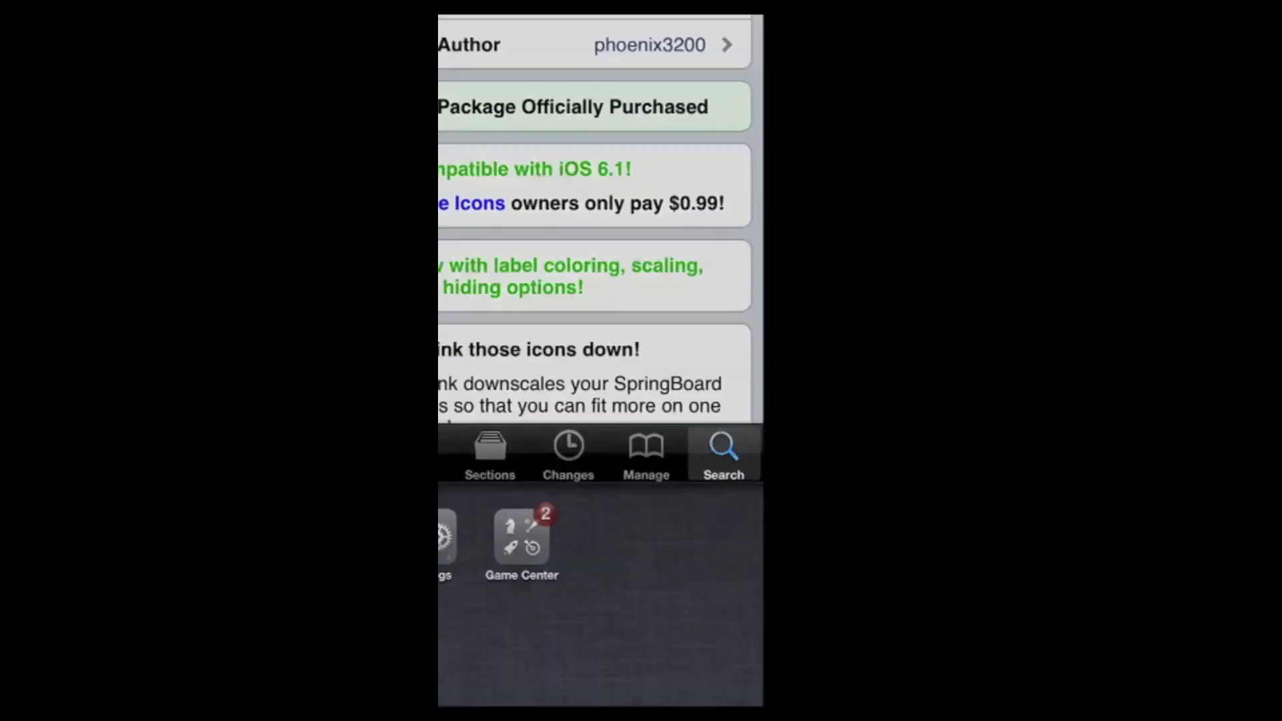
{"action": "left_click", "coordinate": [492, 169]}
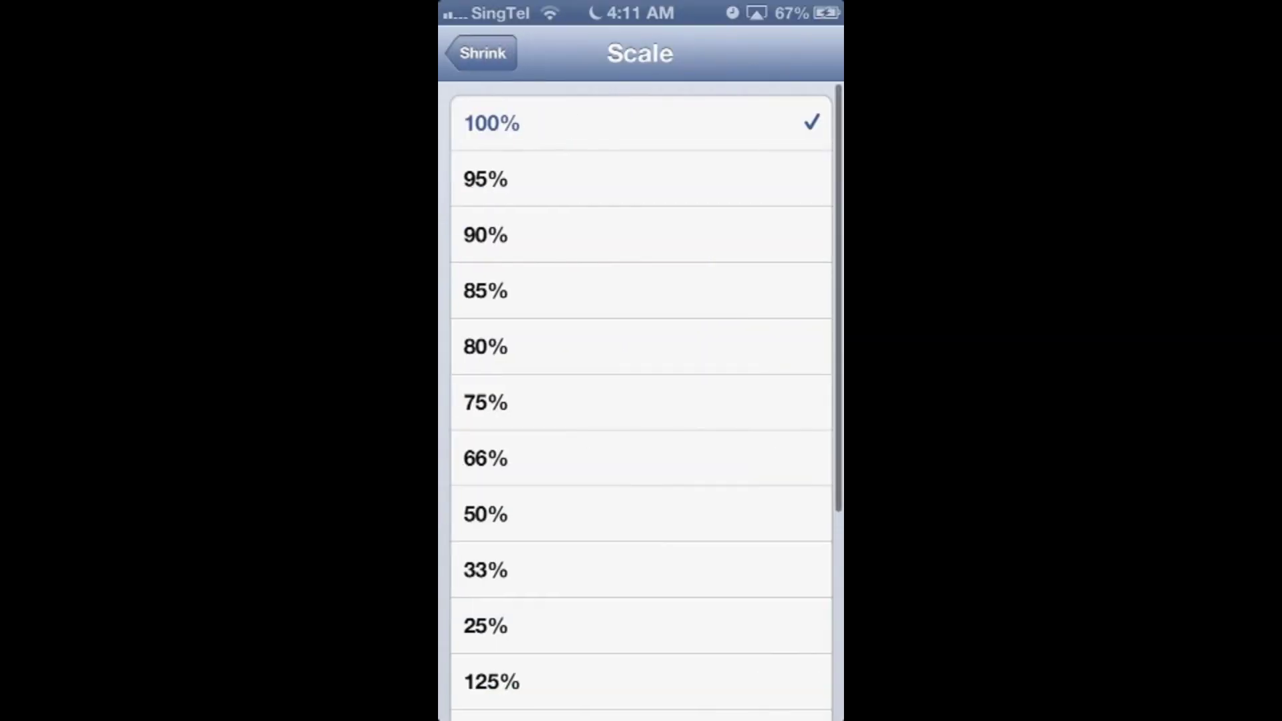
{"action": "left_click", "coordinate": [487, 289]}
{"action": "left_click", "coordinate": [482, 51]}
{"action": "left_click", "coordinate": [491, 621]}
{"action": "left_click", "coordinate": [521, 235]}
{"action": "left_click", "coordinate": [494, 53]}
{"action": "left_click", "coordinate": [490, 169]}
{"action": "left_click", "coordinate": [520, 234]}
{"action": "left_click", "coordinate": [495, 54]}
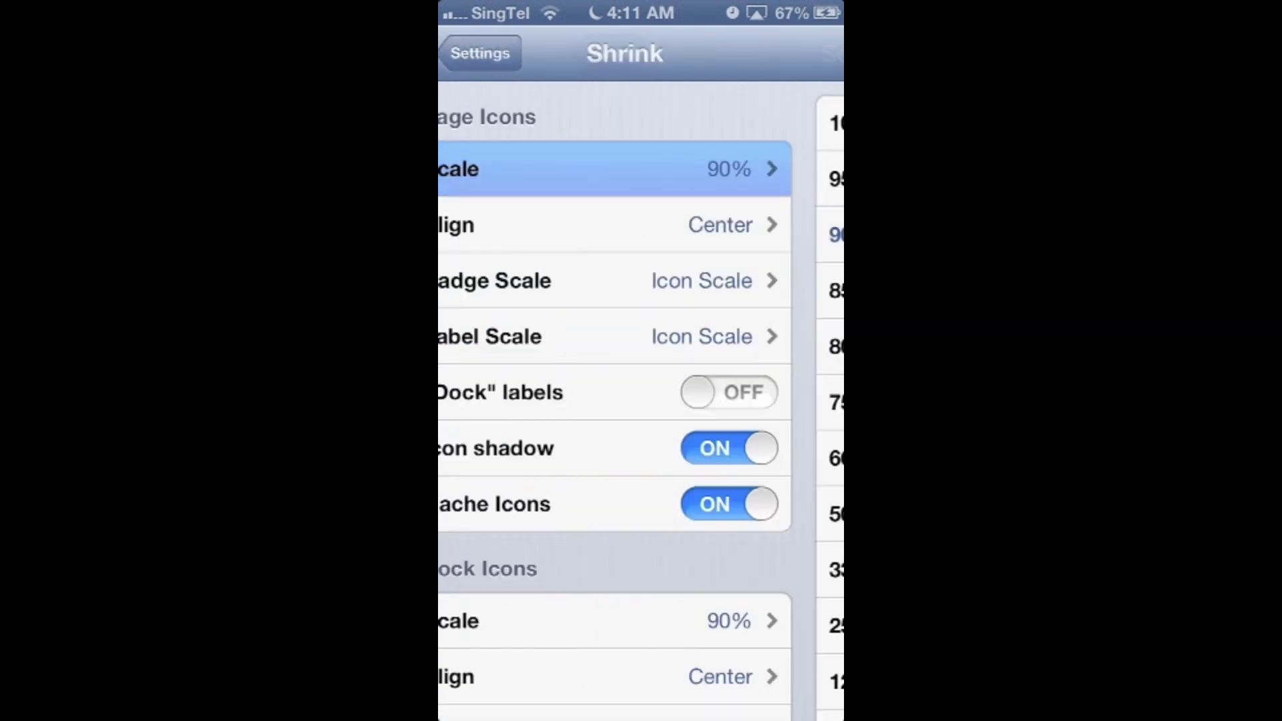
Preview icon size on the home screen, try page scales 75% and 33%, then restore 90%
{"action": "key", "text": "super"}
{"action": "key", "text": "super"}
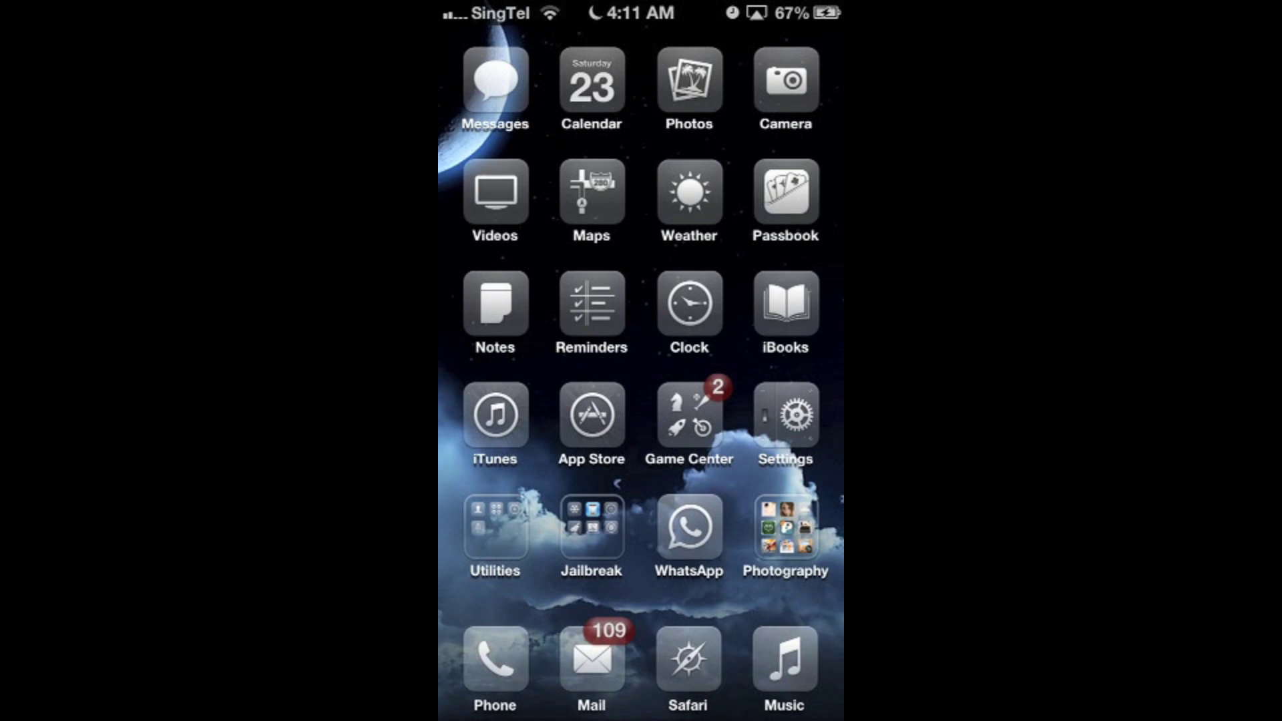
{"action": "left_click_drag", "start_coordinate": [761, 400], "coordinate": [611, 400]}
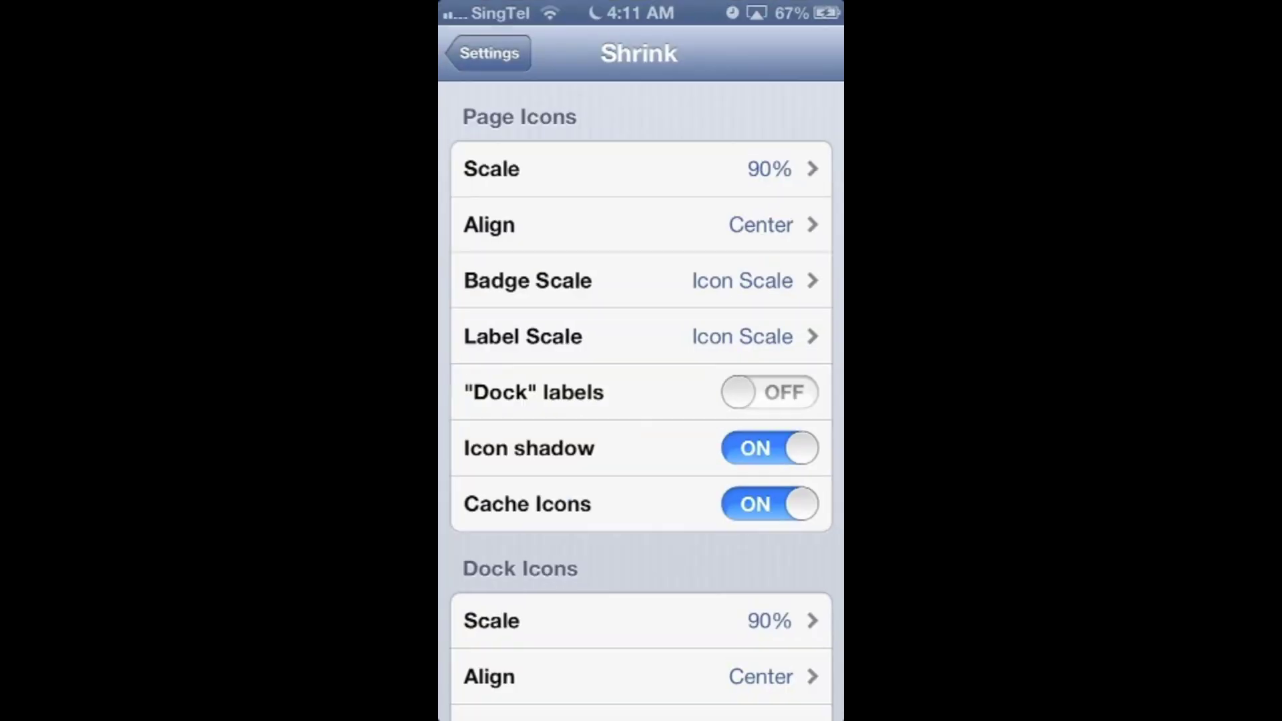
{"action": "left_click", "coordinate": [561, 169]}
{"action": "left_click", "coordinate": [561, 401]}
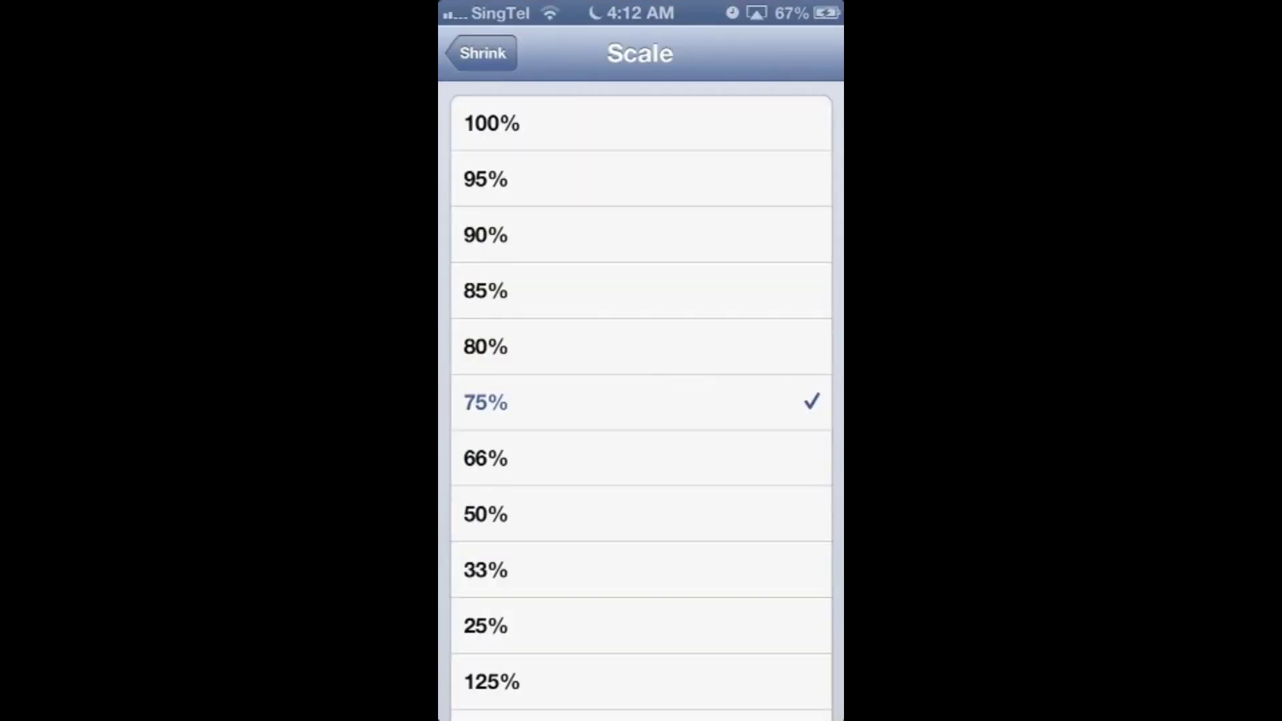
{"action": "left_click", "coordinate": [561, 570]}
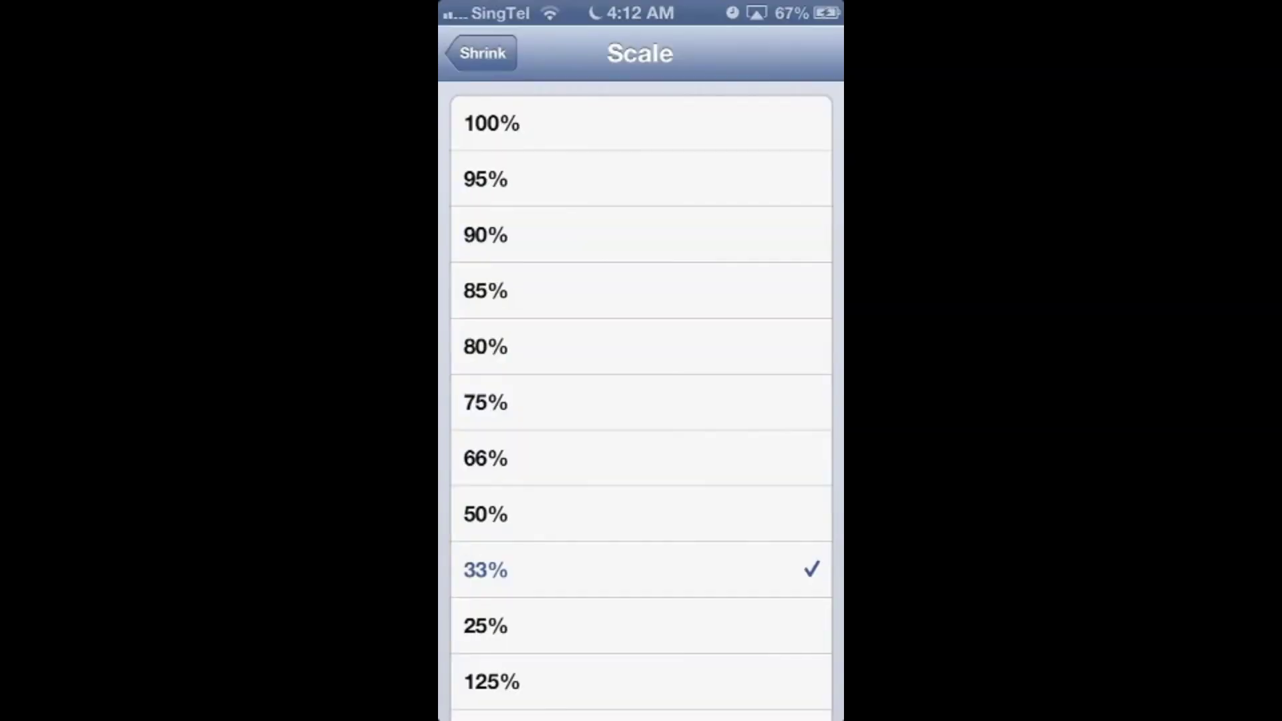
{"action": "left_click", "coordinate": [641, 235]}
{"action": "scroll", "coordinate": [641, 401], "scroll_direction": "down", "scroll_amount": 3}
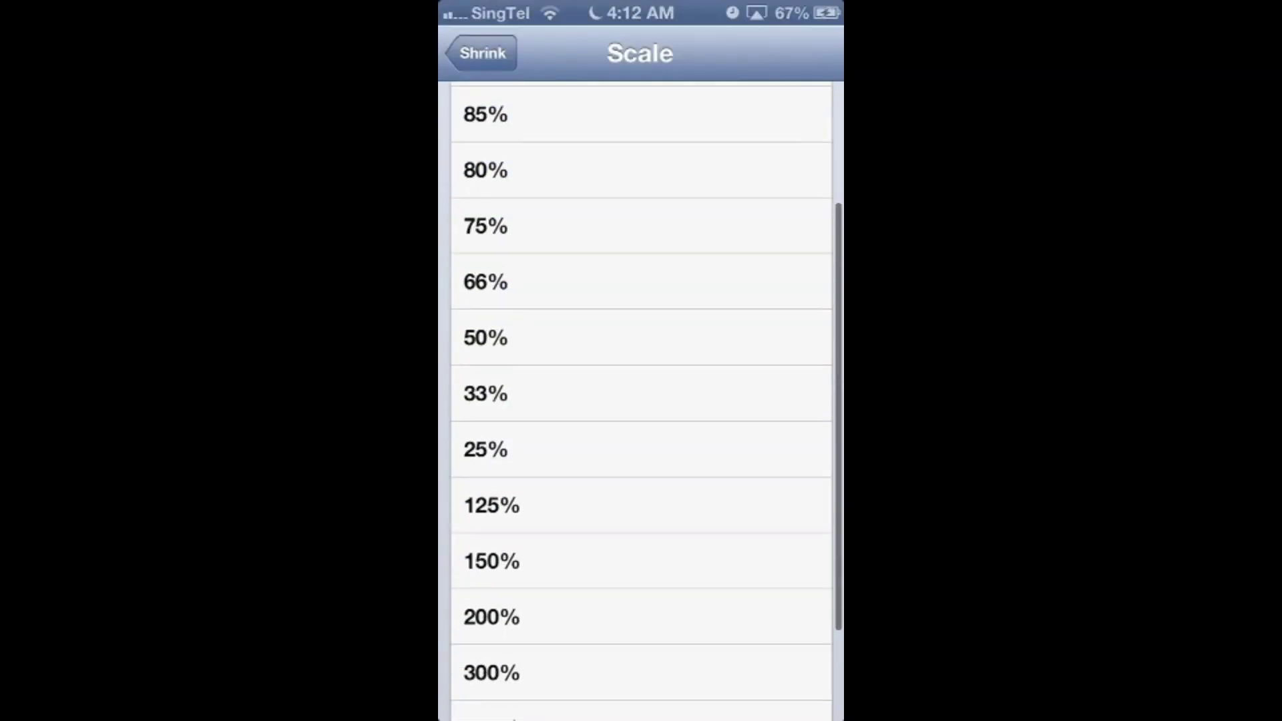
{"action": "left_click", "coordinate": [483, 54]}
{"action": "scroll", "coordinate": [642, 400], "scroll_direction": "down", "scroll_amount": 5}
{"action": "scroll", "coordinate": [641, 400], "scroll_direction": "down", "scroll_amount": 3}
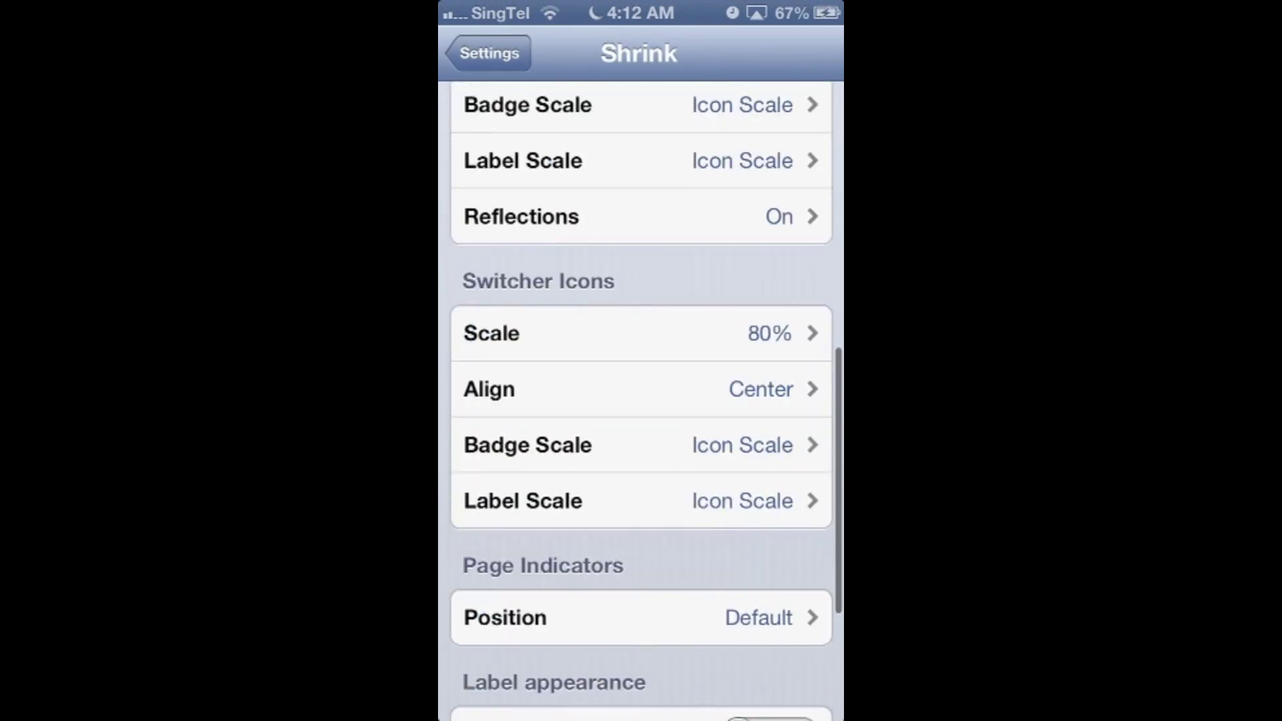
Set Shrink's switcher icon scale to 90% and leave Settings
{"action": "left_click", "coordinate": [641, 331]}
{"action": "left_click", "coordinate": [483, 54]}
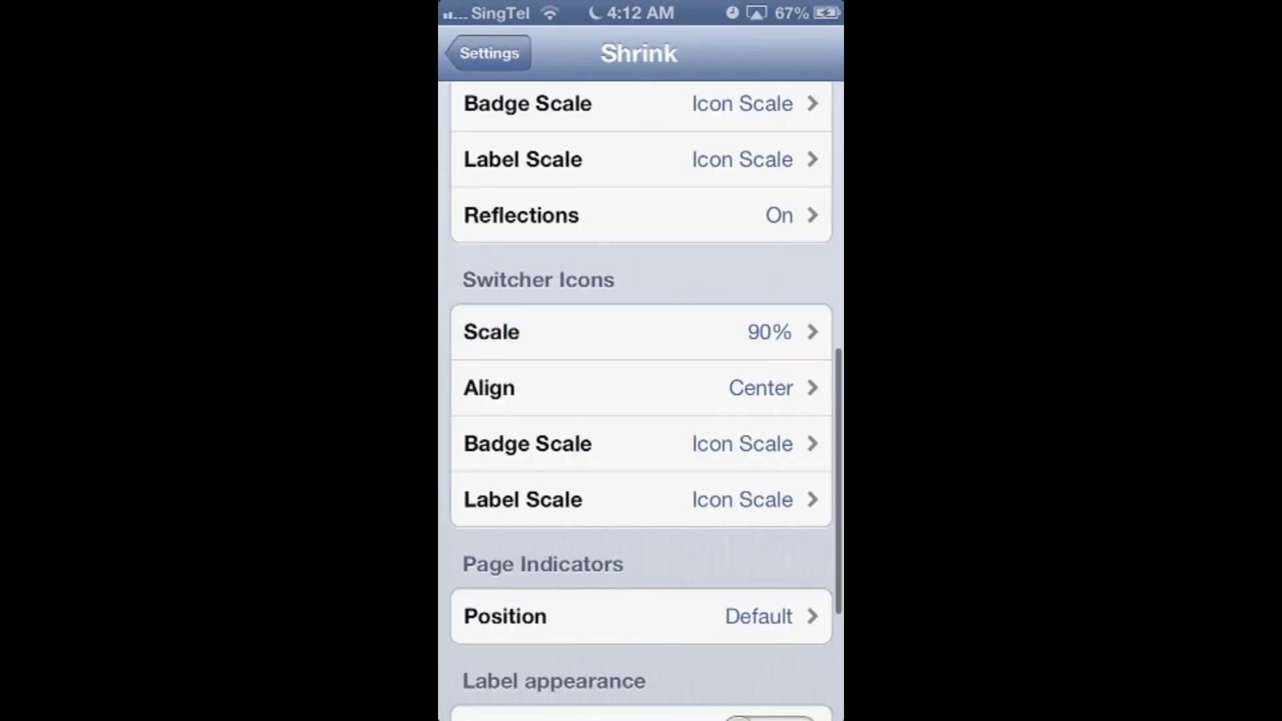
{"action": "left_click", "coordinate": [489, 53]}
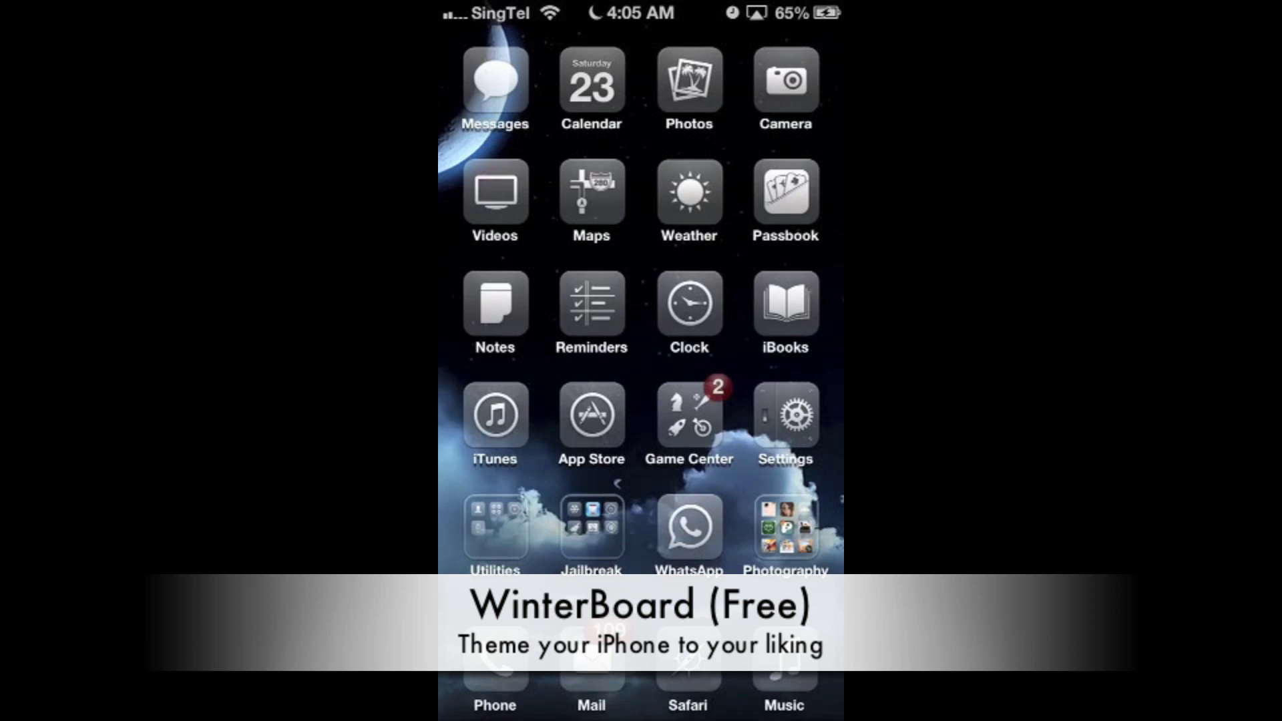
Swipe two pages over to reach the Snapguide, Pinterest and Skype page
{"action": "left_click_drag", "start_coordinate": [761, 300], "coordinate": [521, 300]}
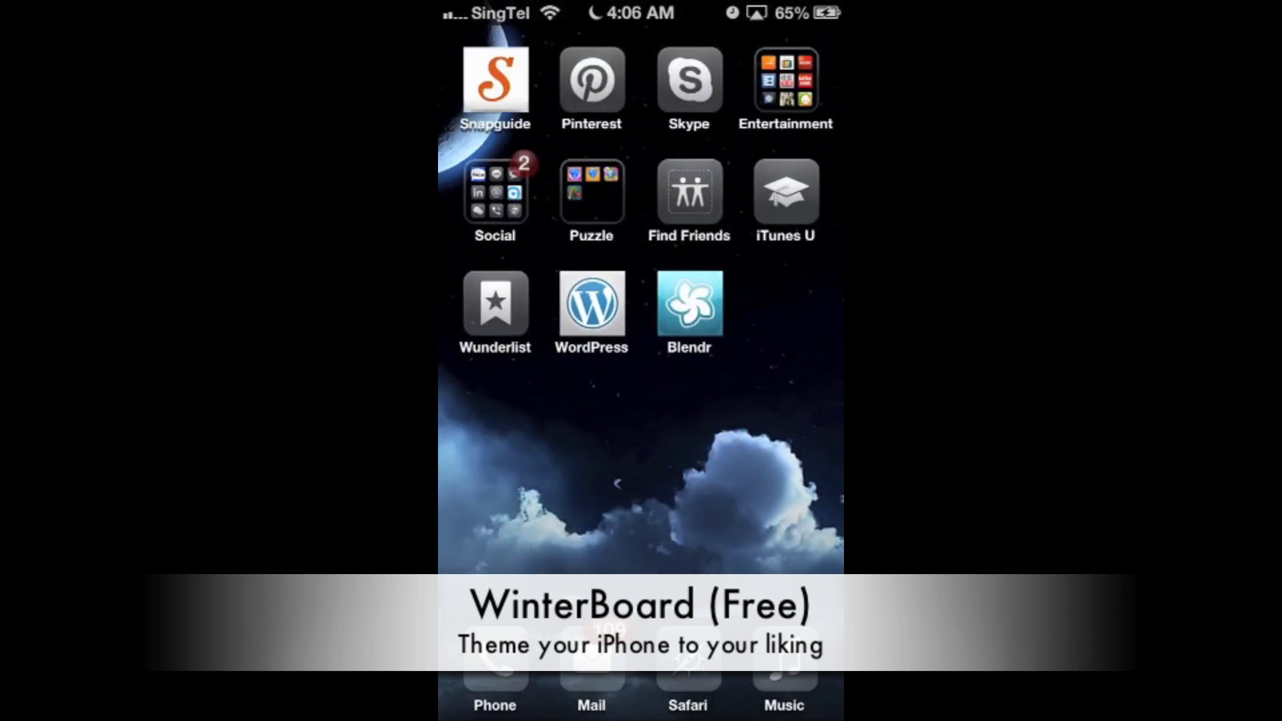
{"action": "left_click_drag", "start_coordinate": [761, 301], "coordinate": [522, 301]}
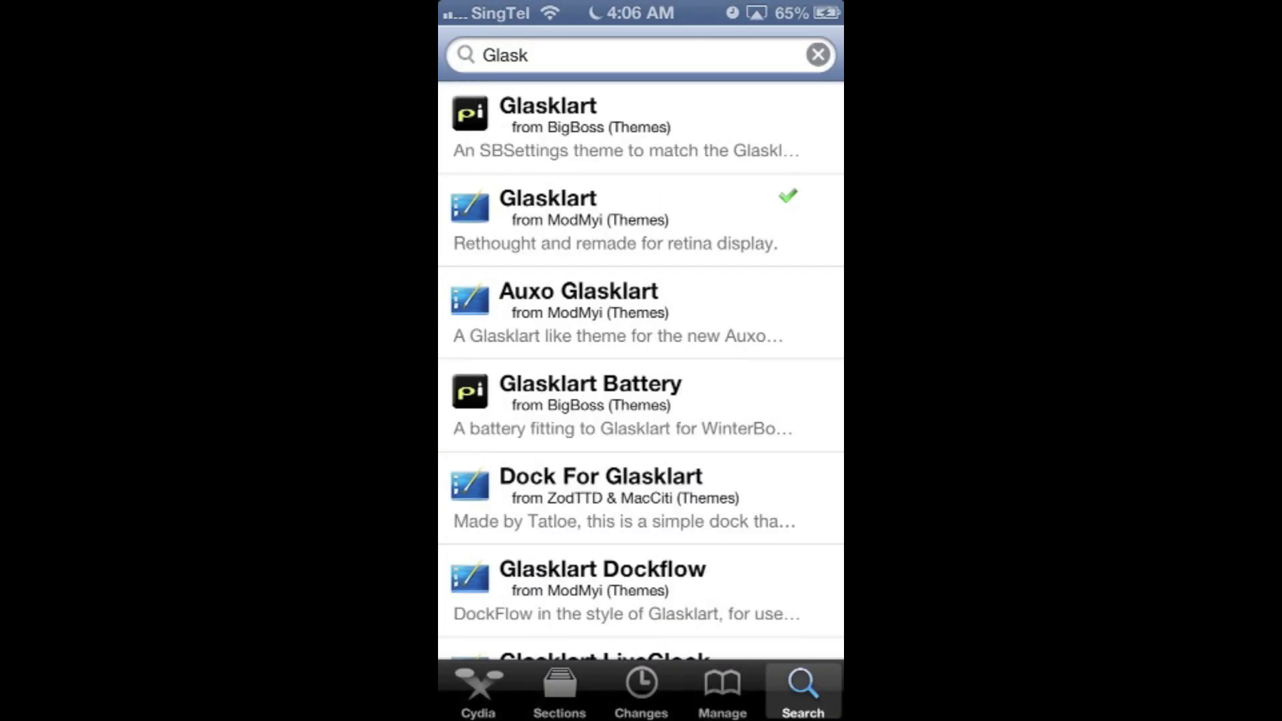
Review WinterBoard's details without modifying it, then open the Glasklart 3.1 theme page
{"action": "left_click", "coordinate": [818, 54]}
{"action": "type", "text": "Win"}
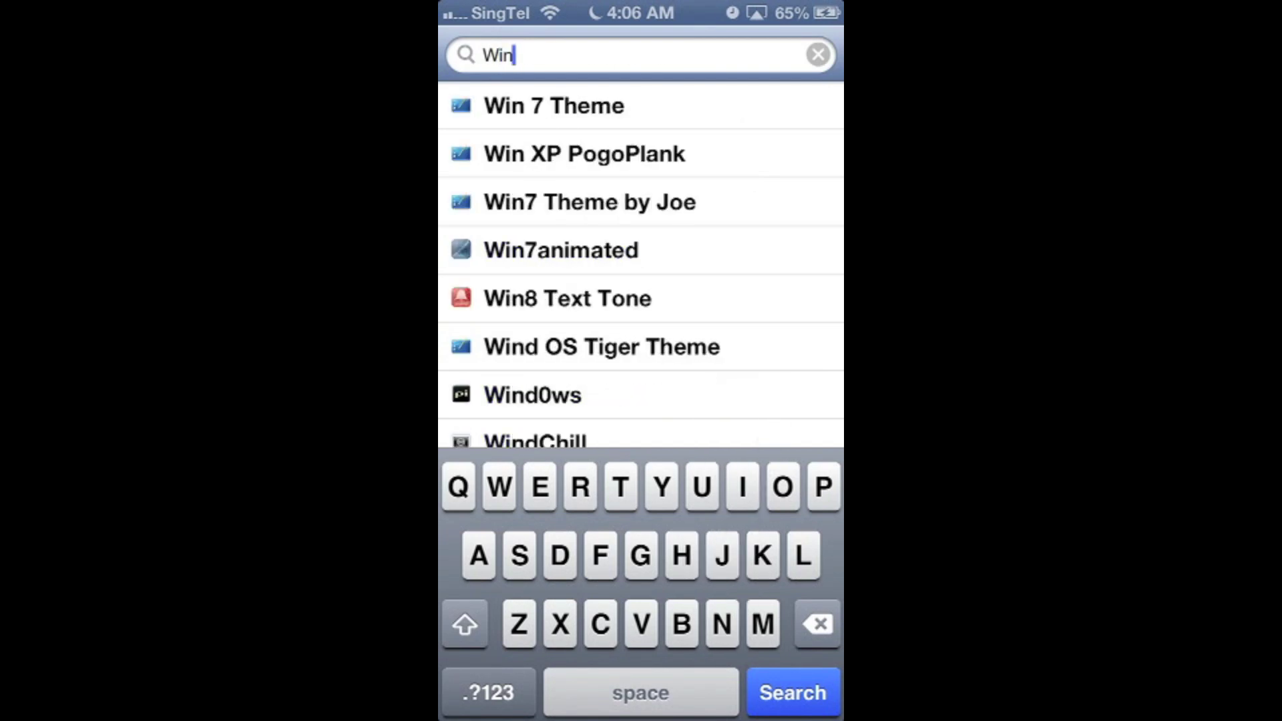
{"action": "type", "text": "terb"}
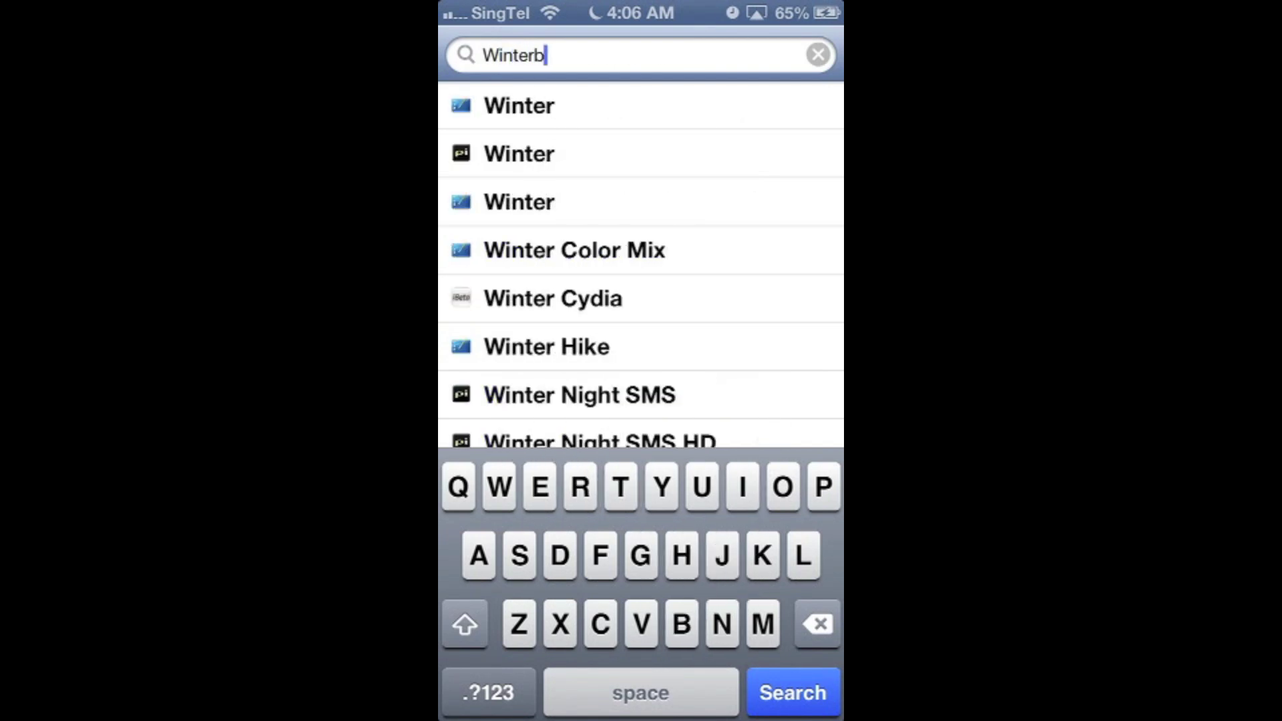
{"action": "type", "text": "o"}
{"action": "left_click", "coordinate": [551, 105]}
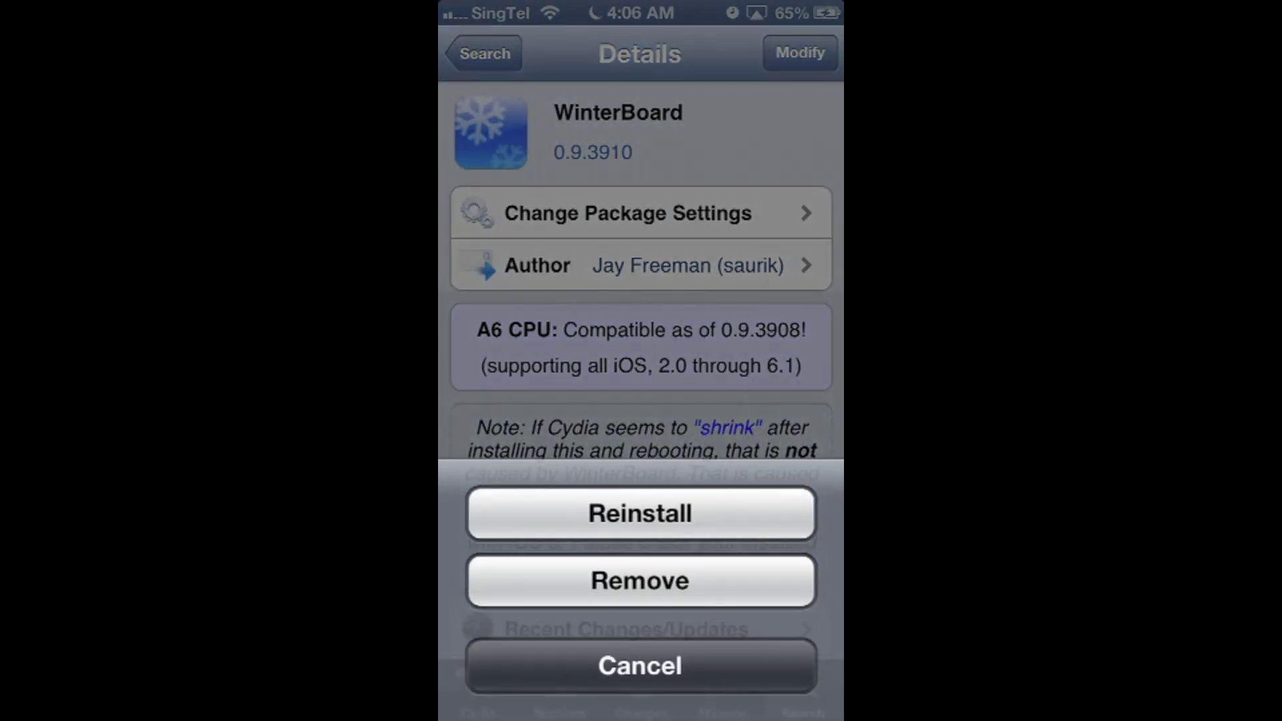
{"action": "left_click", "coordinate": [640, 665]}
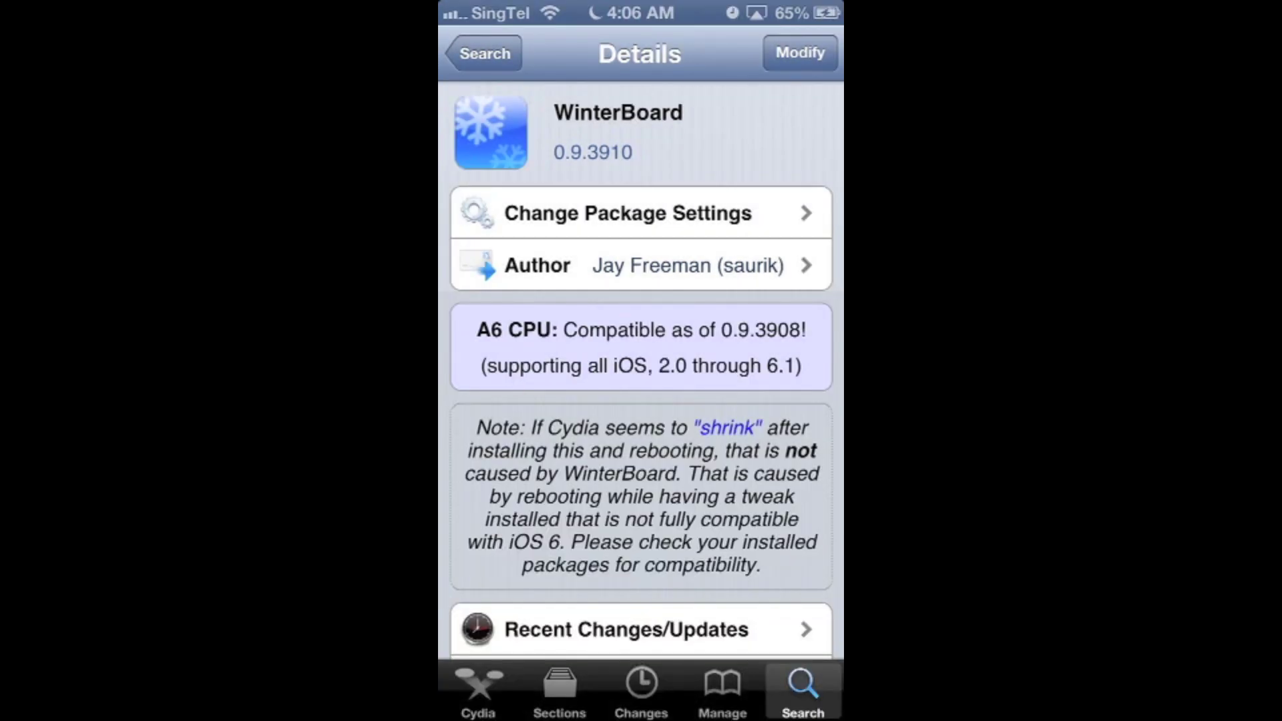
{"action": "left_click", "coordinate": [486, 53]}
{"action": "left_click", "coordinate": [819, 55]}
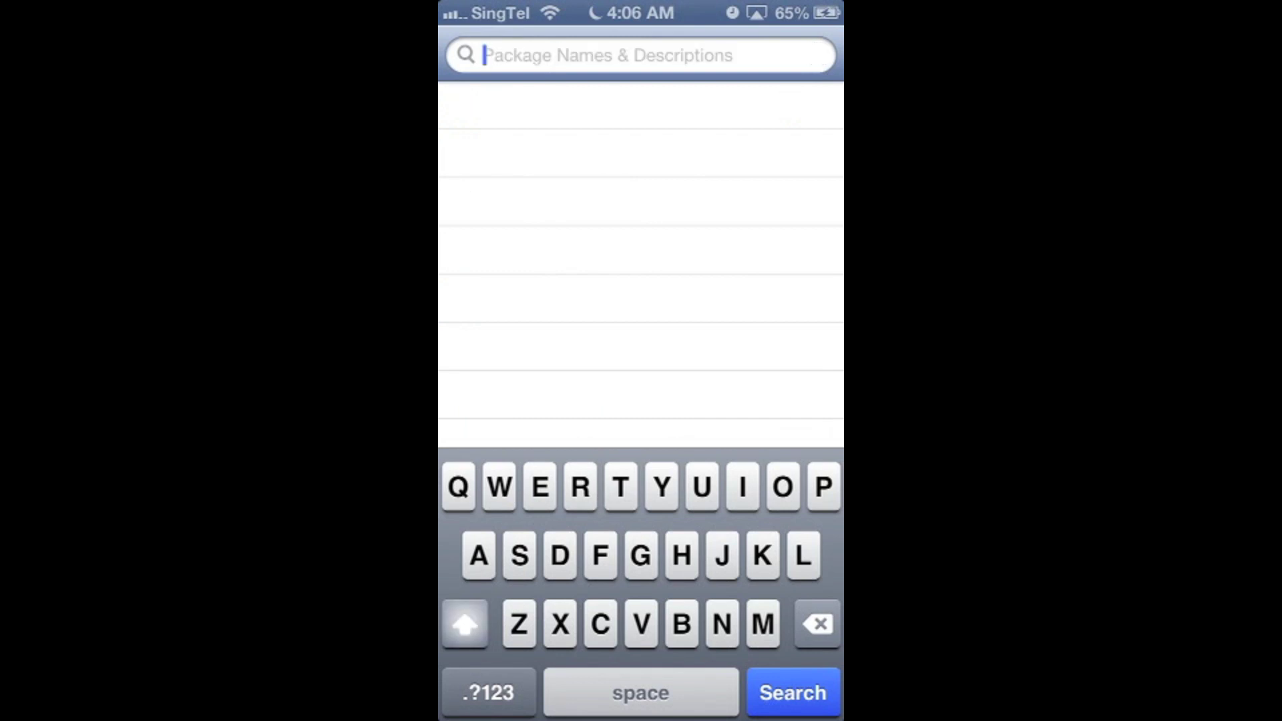
{"action": "type", "text": "Glas"}
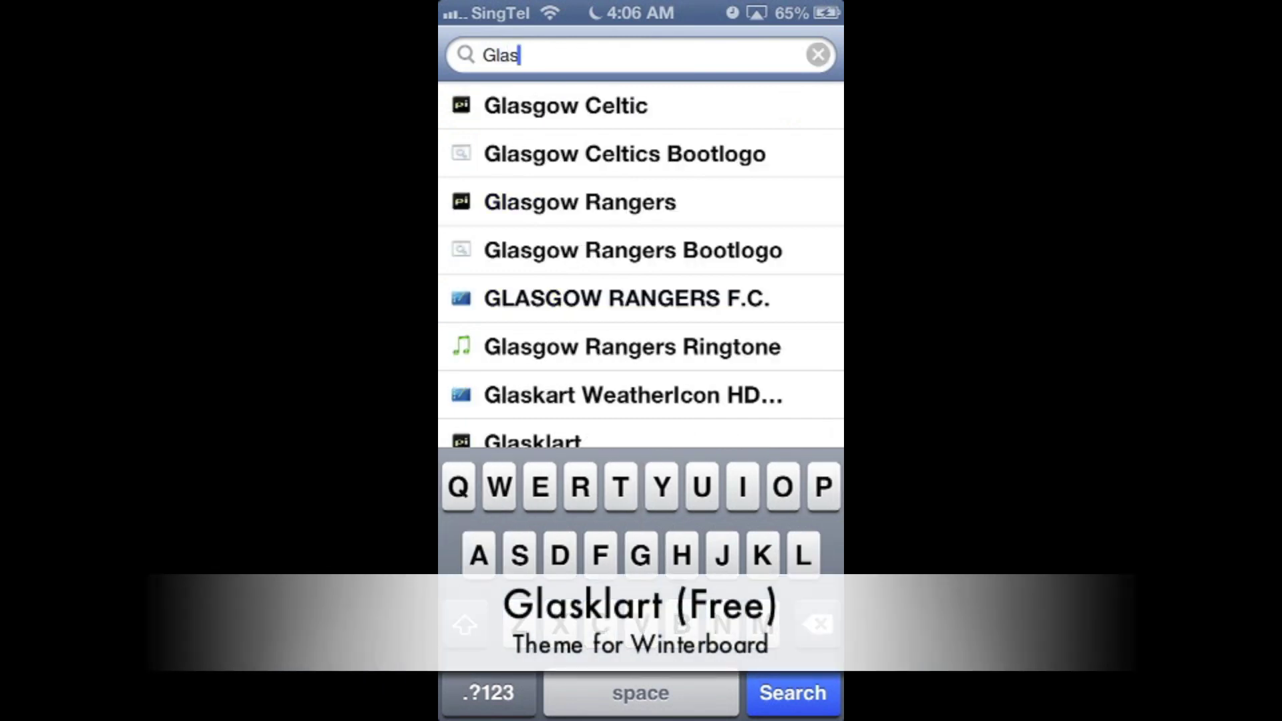
{"action": "type", "text": "k"}
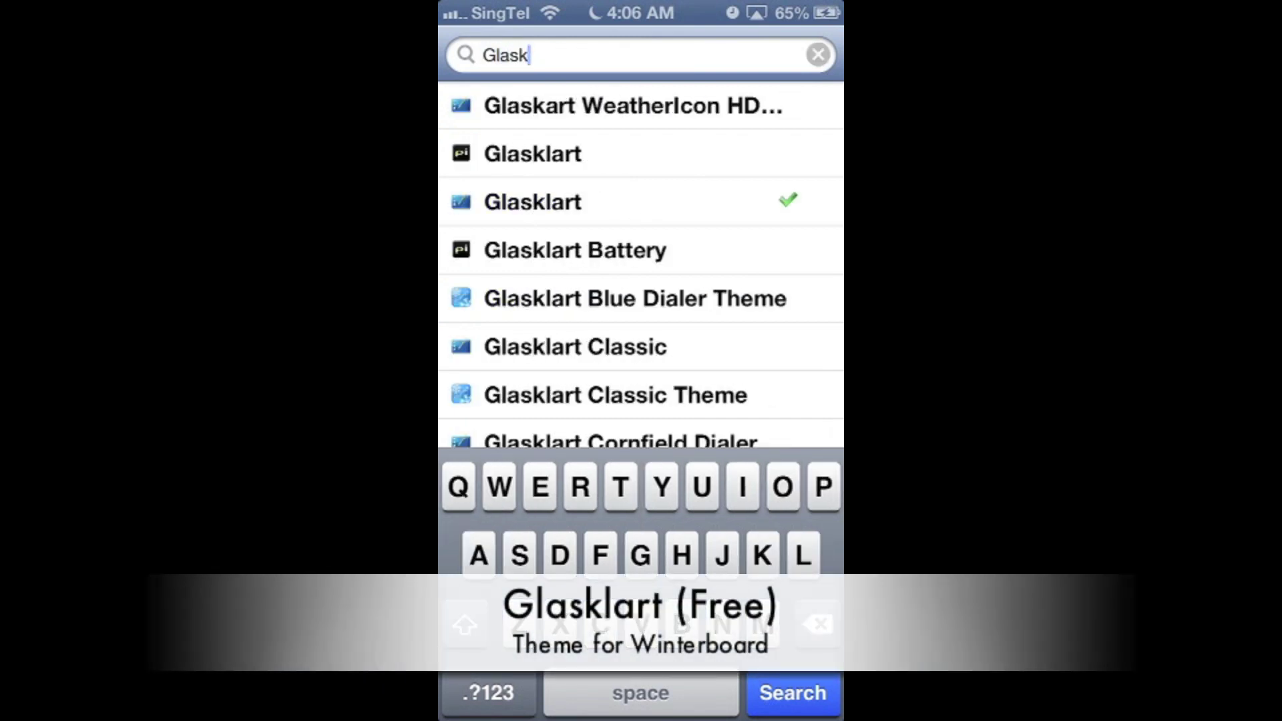
{"action": "left_click", "coordinate": [532, 201]}
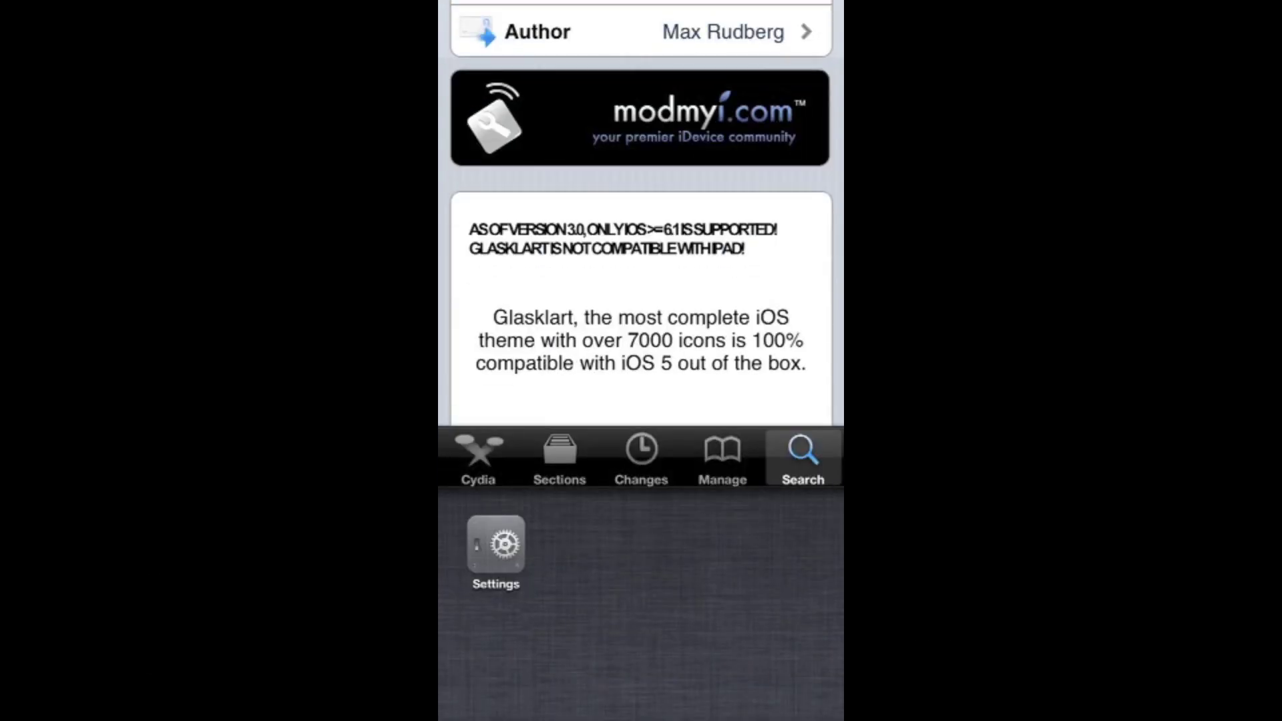
In WinterBoard's theme list, toggle Glasklart Sash (Dark Alt) and Glasklart No Dock
{"action": "left_click", "coordinate": [496, 544]}
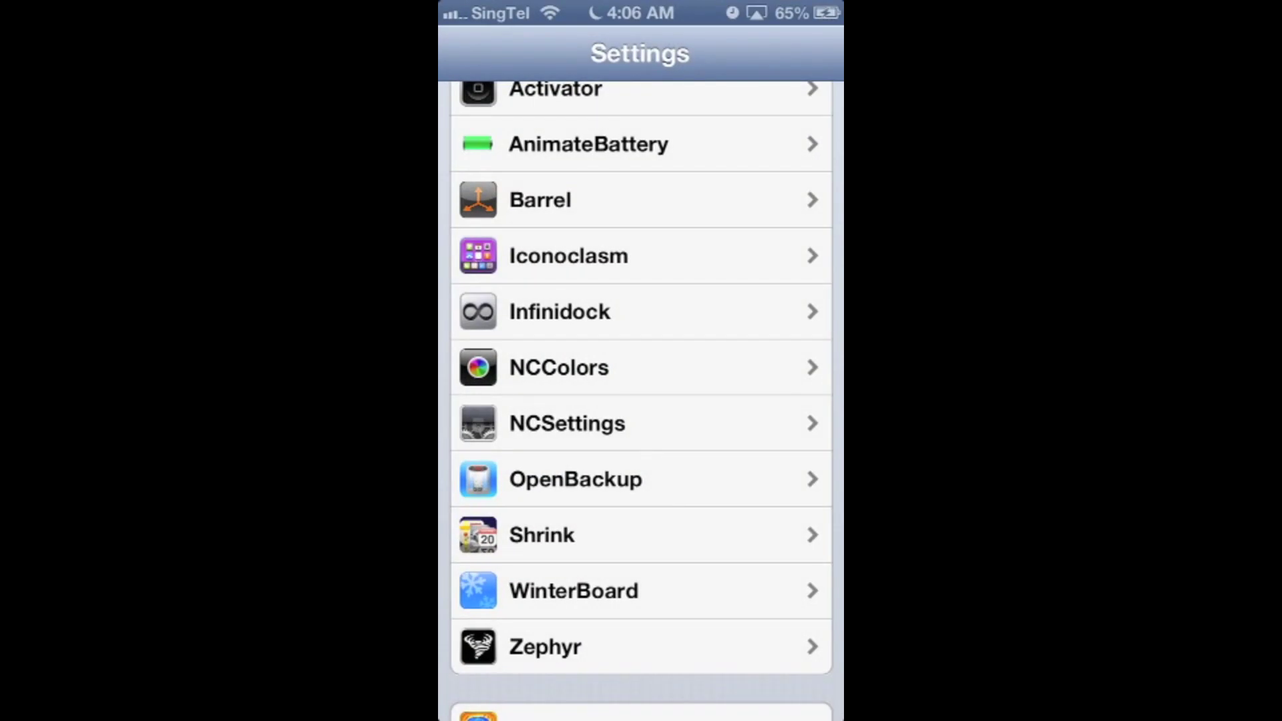
{"action": "left_click", "coordinate": [572, 590]}
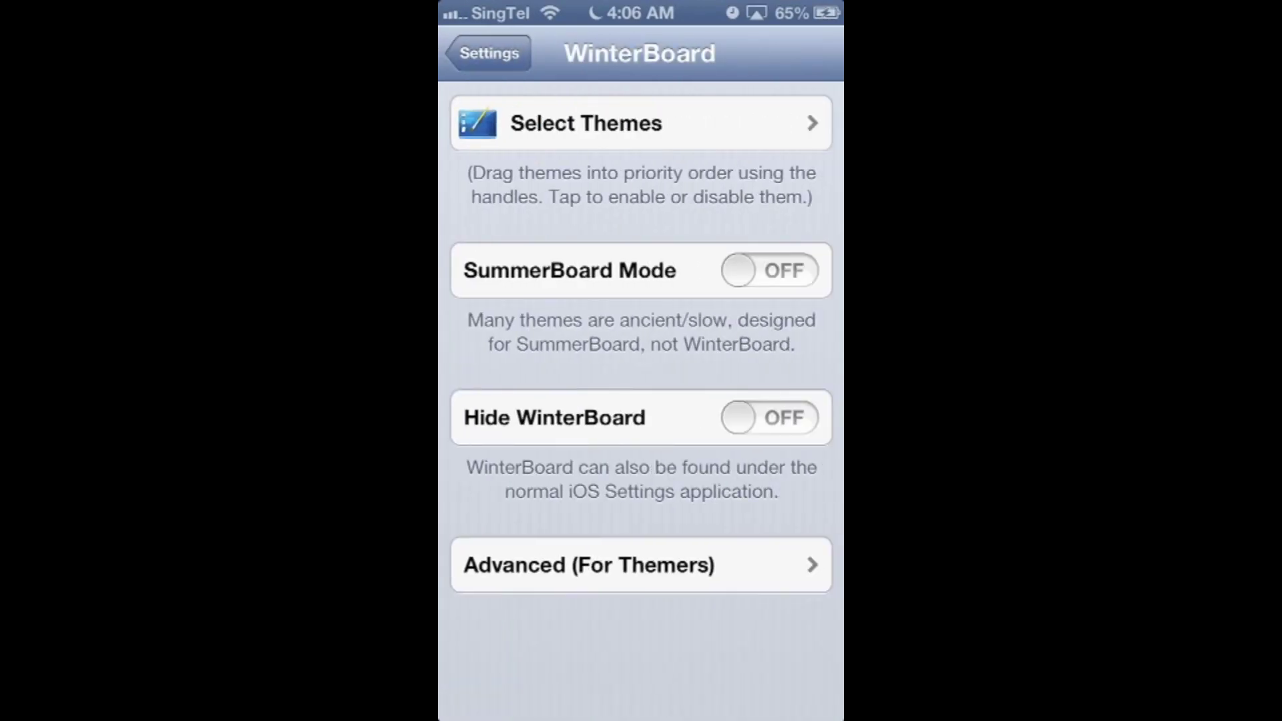
{"action": "left_click", "coordinate": [586, 123]}
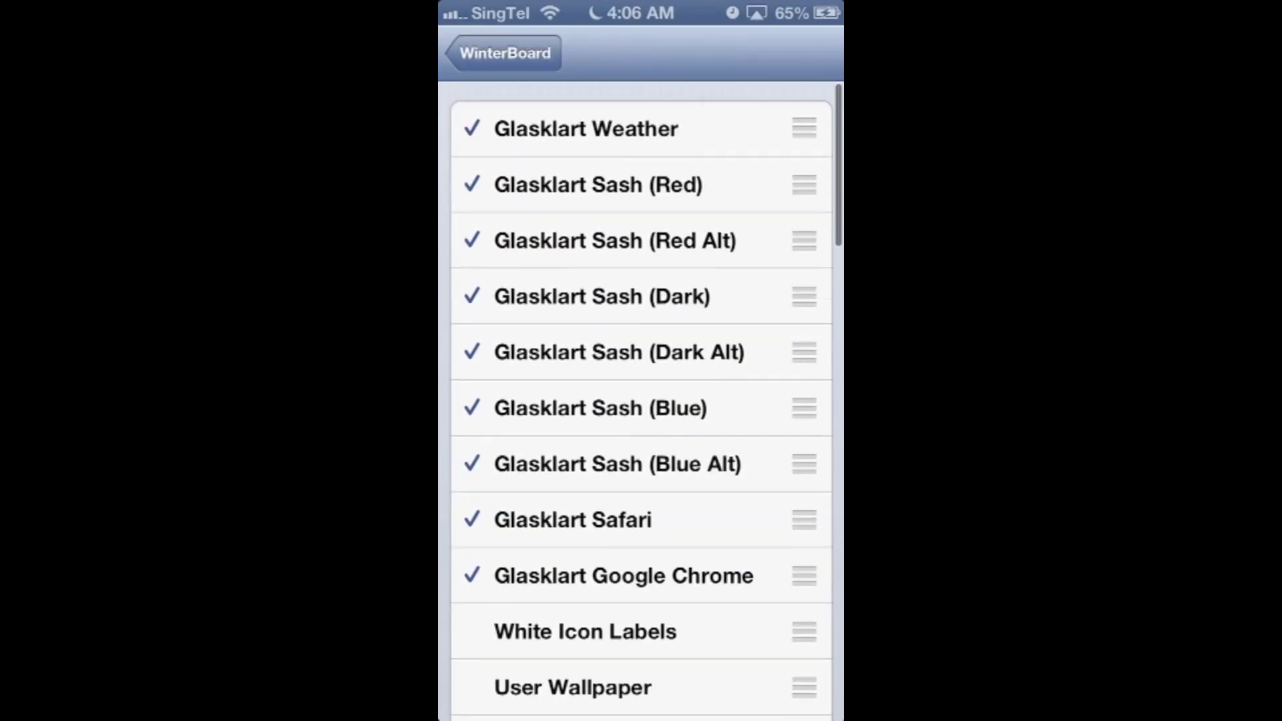
{"action": "left_click", "coordinate": [620, 348]}
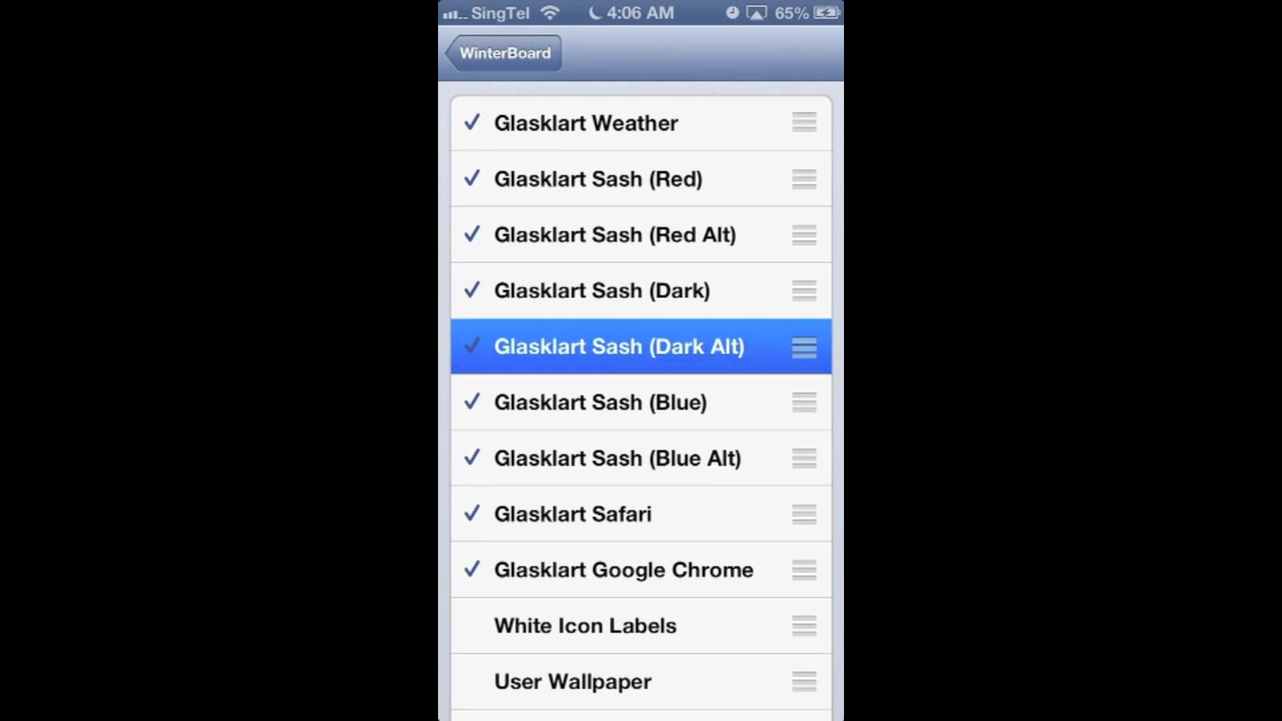
{"action": "scroll", "coordinate": [641, 400], "scroll_direction": "down", "scroll_amount": 10}
{"action": "scroll", "coordinate": [641, 402], "scroll_direction": "down", "scroll_amount": 5}
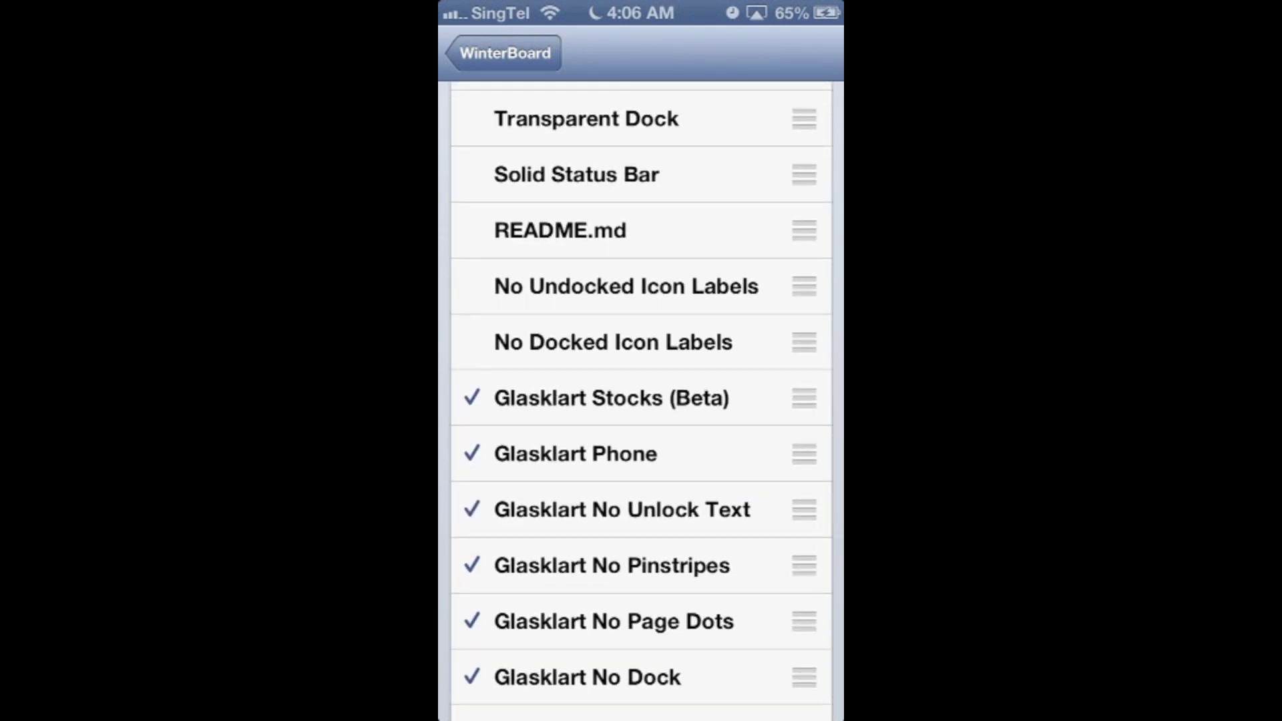
{"action": "left_click", "coordinate": [587, 504]}
{"action": "scroll", "coordinate": [641, 400], "scroll_direction": "down", "scroll_amount": 5}
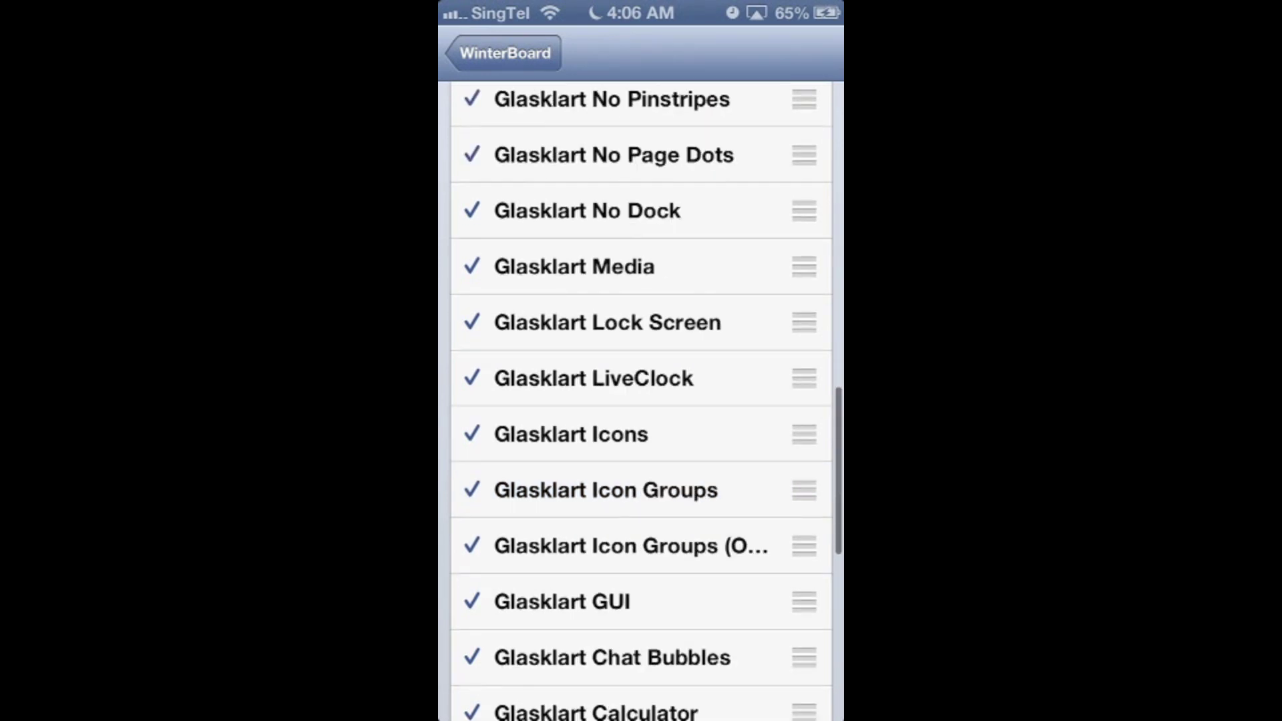
{"action": "scroll", "coordinate": [641, 401], "scroll_direction": "down", "scroll_amount": 10}
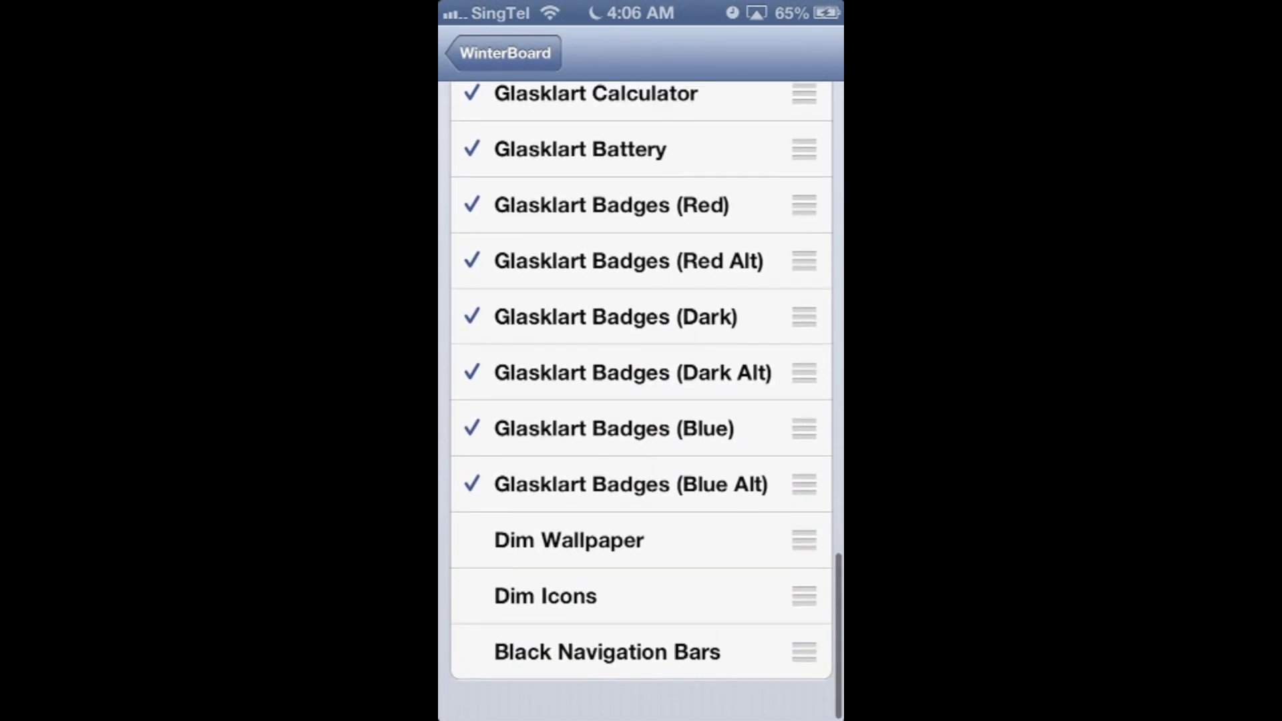
{"action": "scroll", "coordinate": [641, 400], "scroll_direction": "up", "scroll_amount": 15}
Exit WinterBoard settings and close the Jailbreak folder to view the Glasklart icons
{"action": "left_click", "coordinate": [504, 52]}
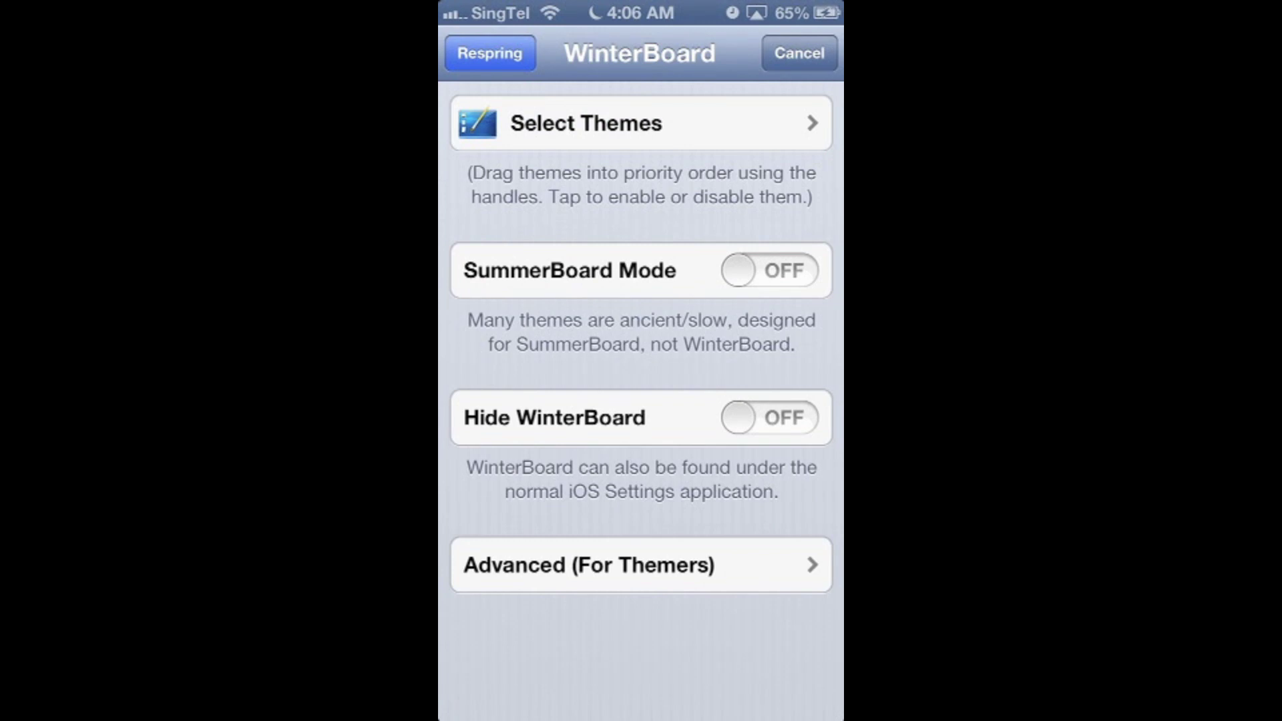
{"action": "key", "text": "super"}
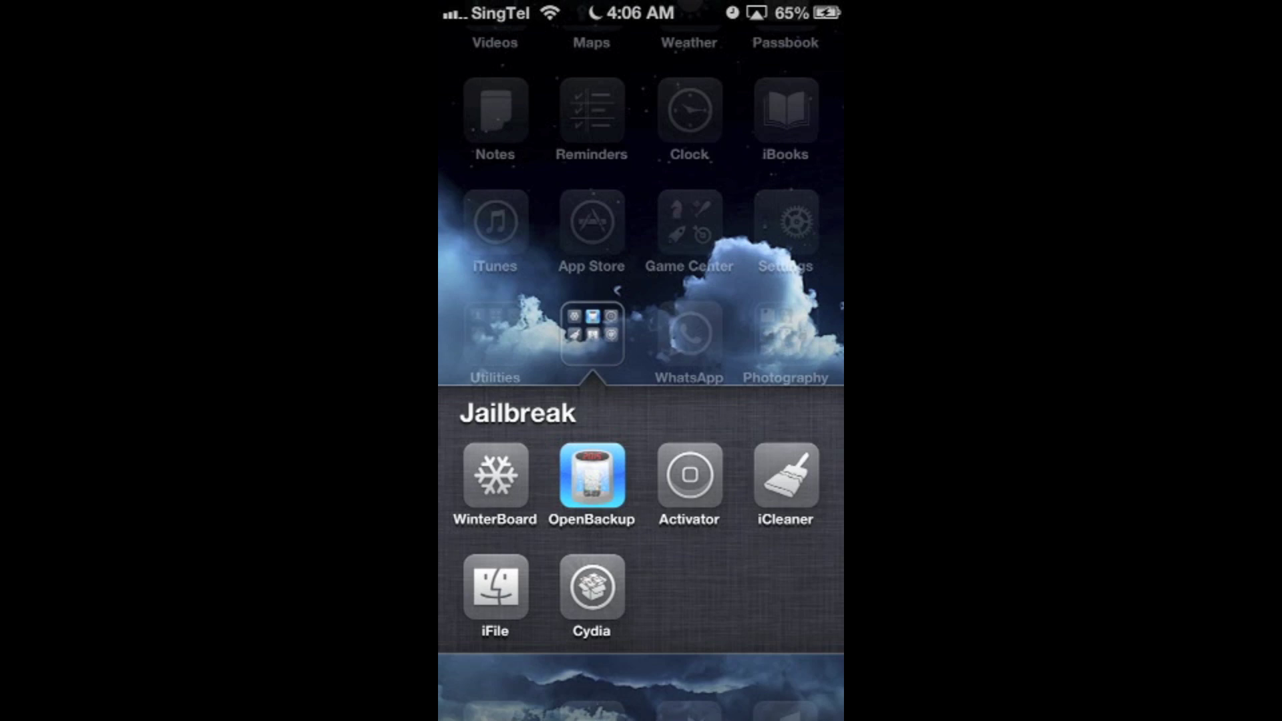
{"action": "key", "text": "super"}
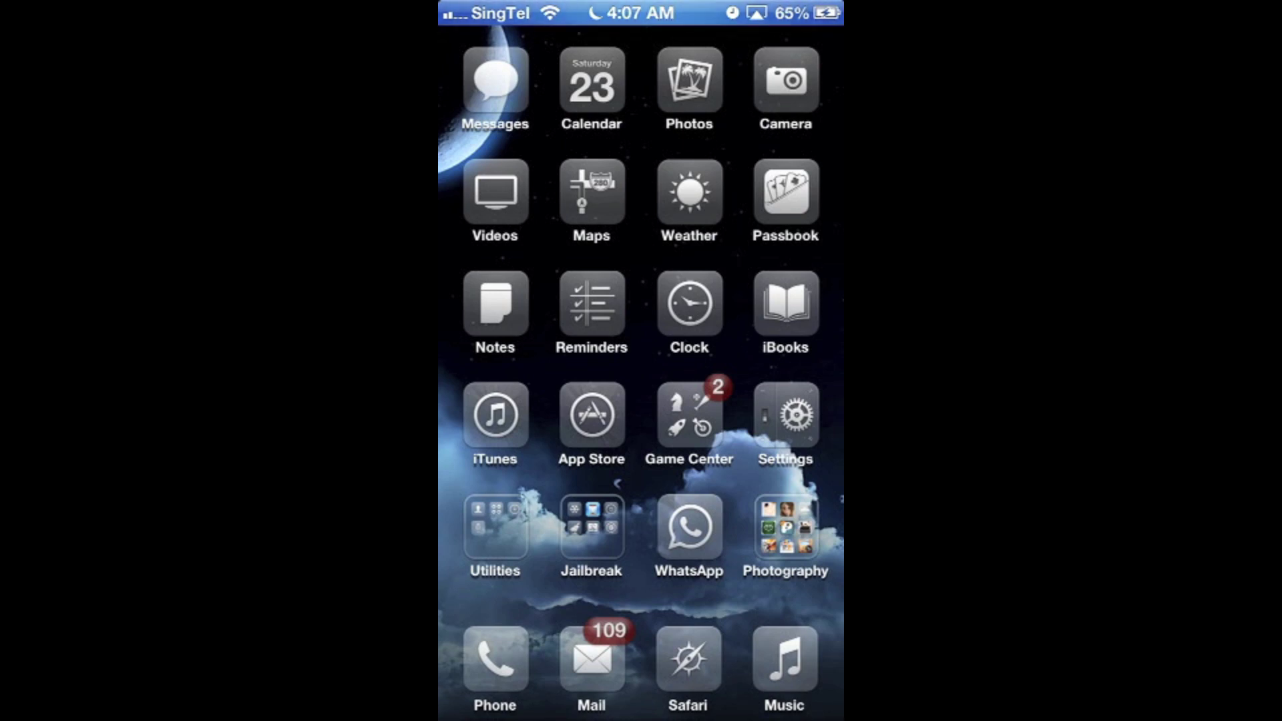
View the installed Iconoclasm package details in Cydia, then switch to Settings
{"action": "key", "text": "super"}
{"action": "type", "text": "Ic"}
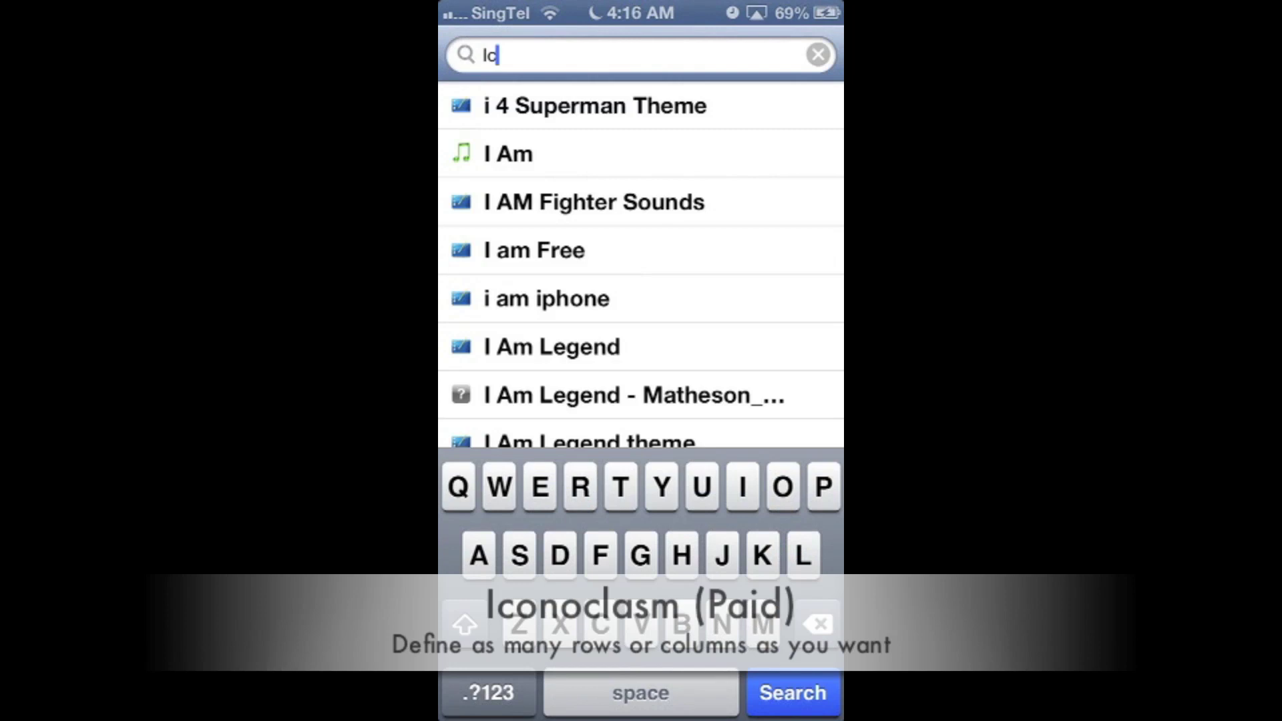
{"action": "type", "text": "ono"}
{"action": "left_click", "coordinate": [546, 106]}
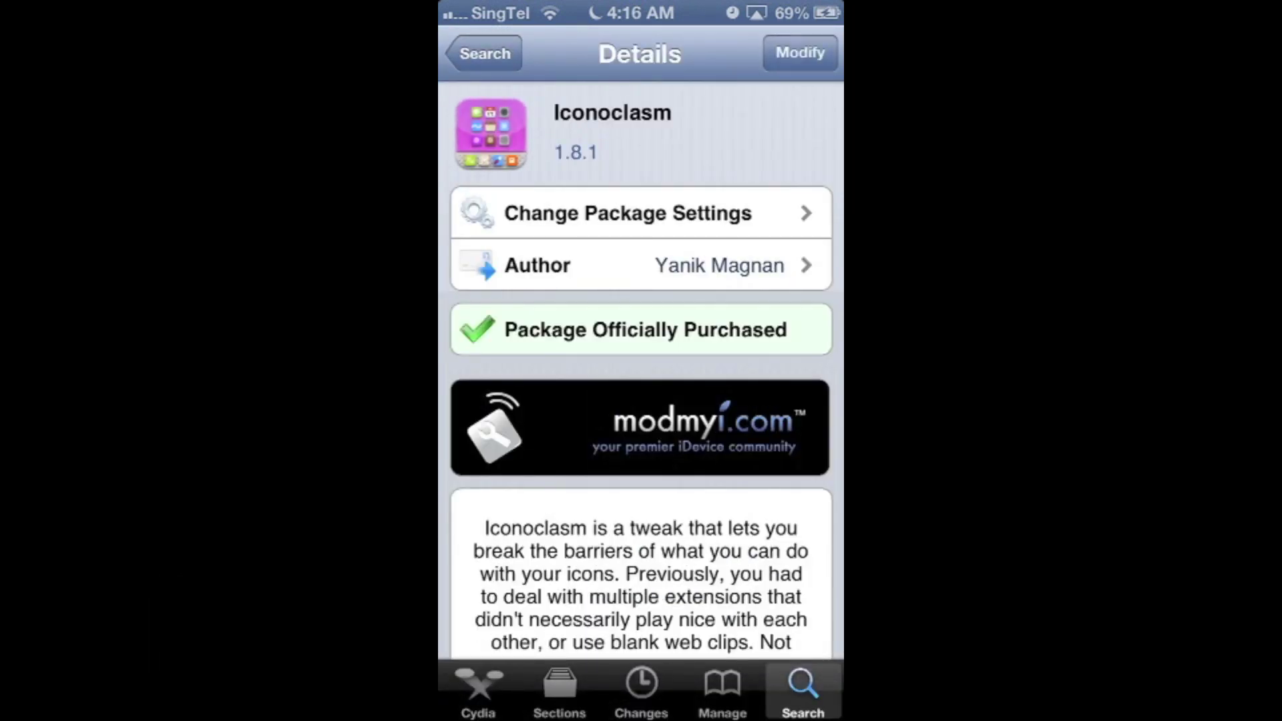
{"action": "scroll", "coordinate": [641, 371], "scroll_direction": "down", "scroll_amount": 2}
{"action": "scroll", "coordinate": [641, 371], "scroll_direction": "up", "scroll_amount": 2}
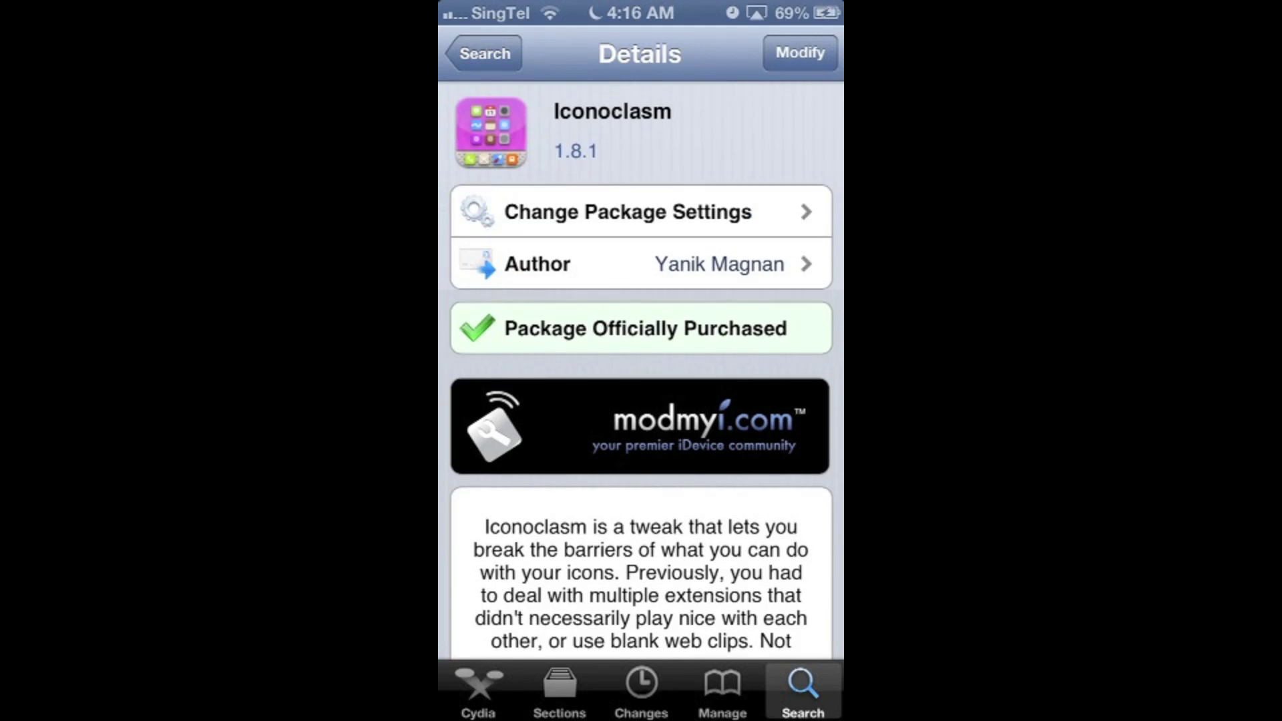
{"action": "scroll", "coordinate": [641, 372], "scroll_direction": "down", "scroll_amount": 3}
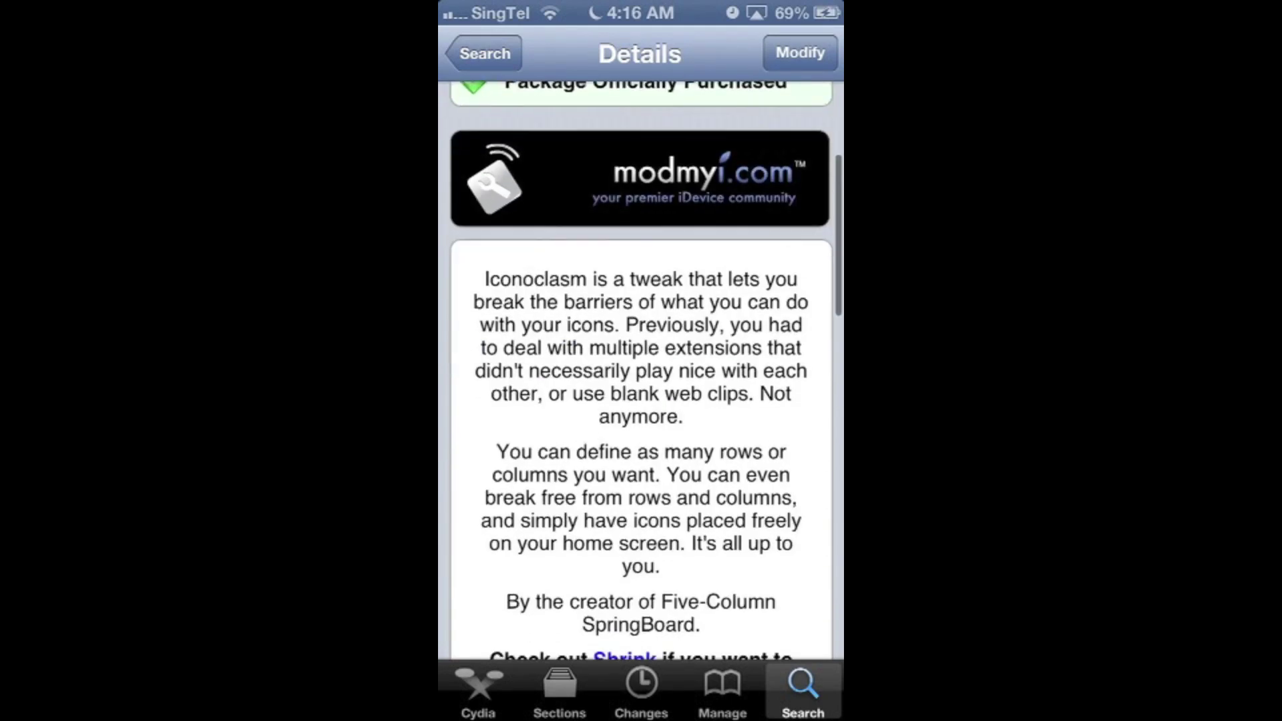
{"action": "key", "text": "Home"}
{"action": "key", "text": "Home"}
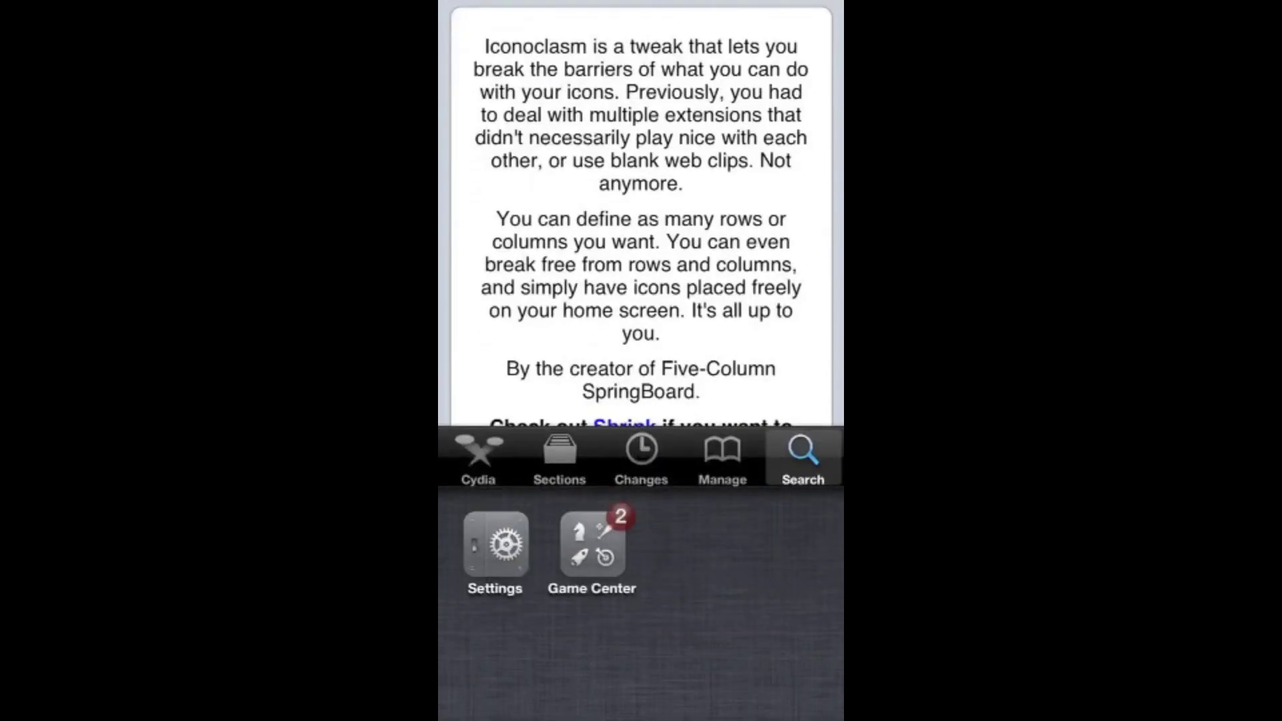
{"action": "left_click", "coordinate": [496, 545]}
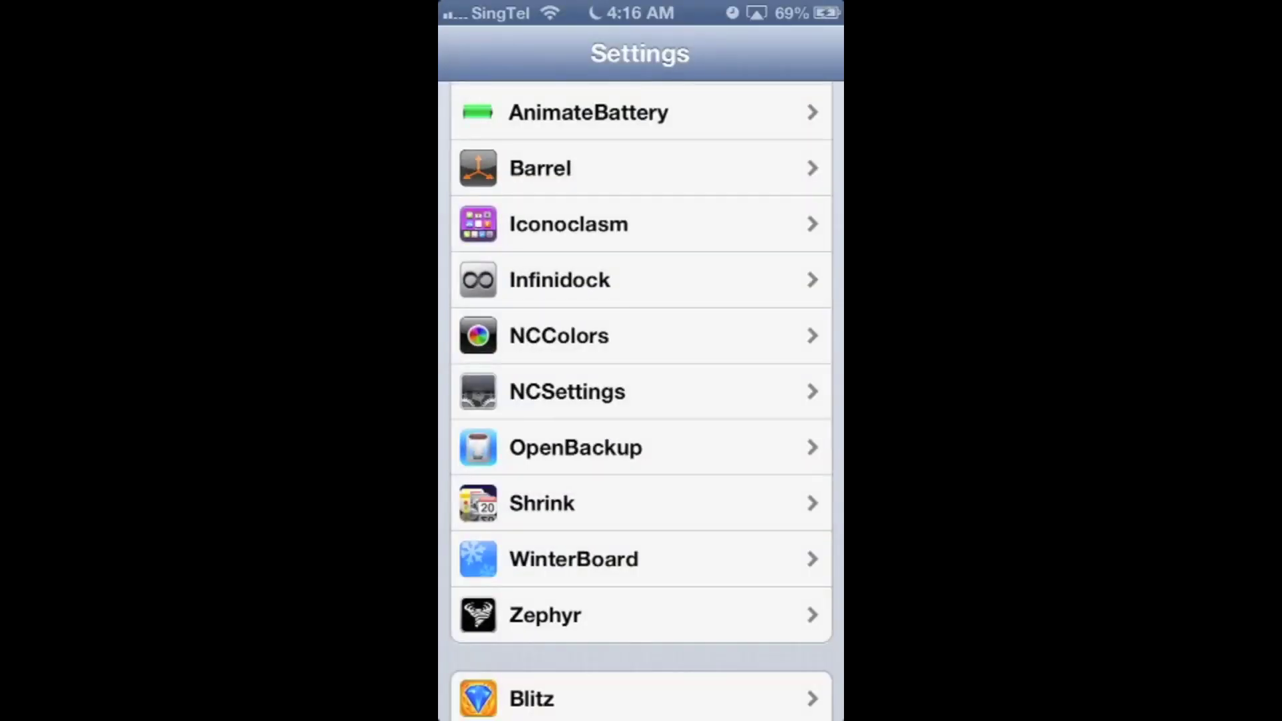
Enable Iconoclasm, wait for the respring, and slide to unlock back into Settings
{"action": "left_click", "coordinate": [601, 223]}
{"action": "left_click", "coordinate": [769, 123]}
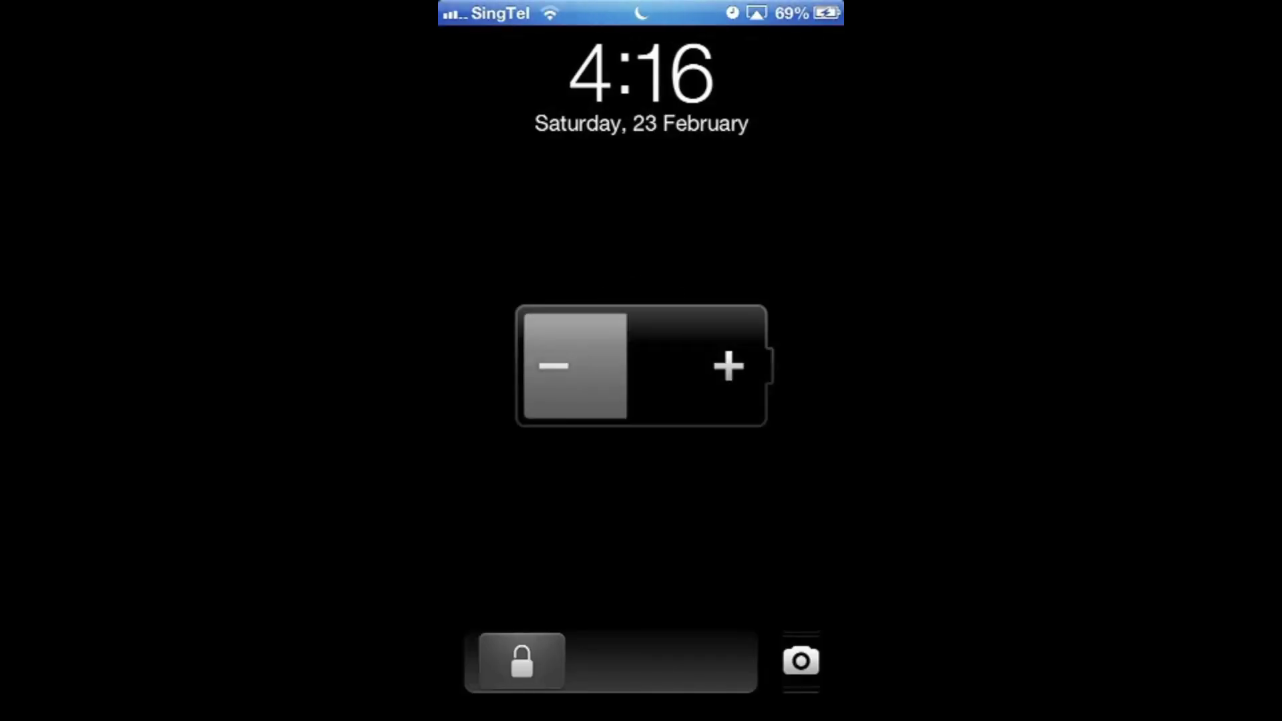
{"action": "left_click_drag", "start_coordinate": [522, 662], "coordinate": [713, 662]}
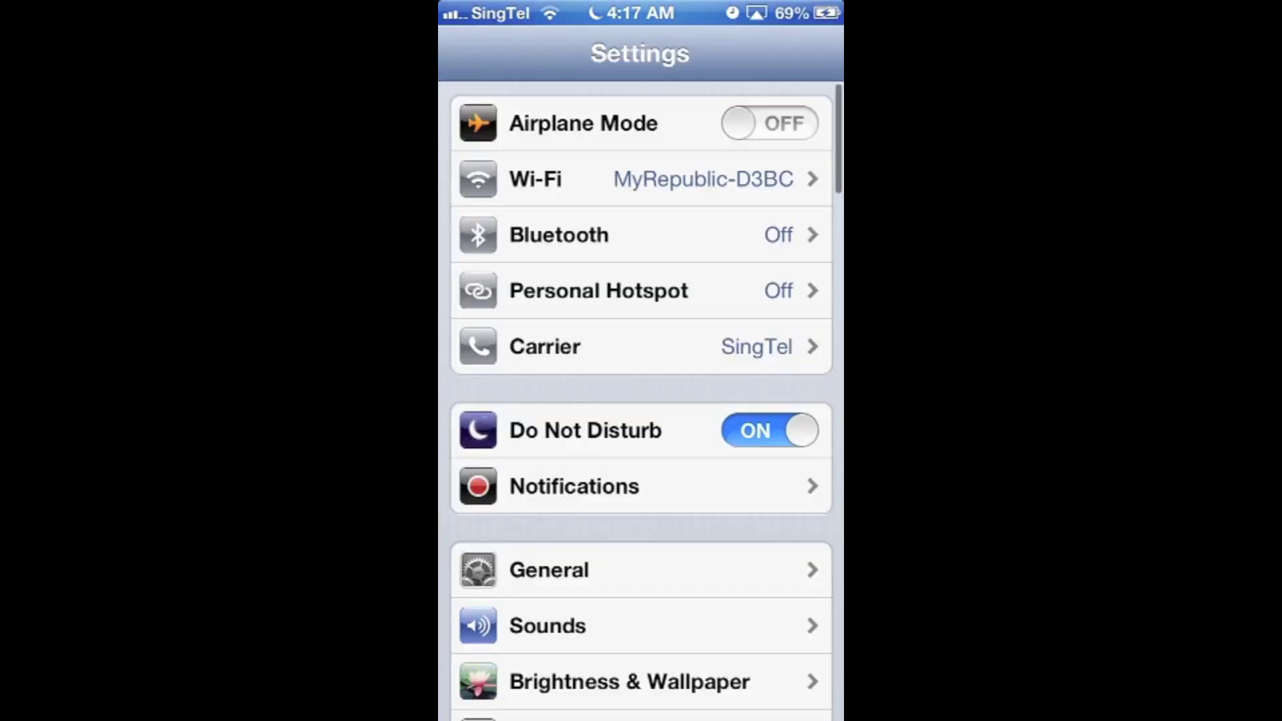
{"action": "scroll", "coordinate": [640, 401], "scroll_direction": "down", "scroll_amount": 10}
{"action": "scroll", "coordinate": [641, 400], "scroll_direction": "down", "scroll_amount": 5}
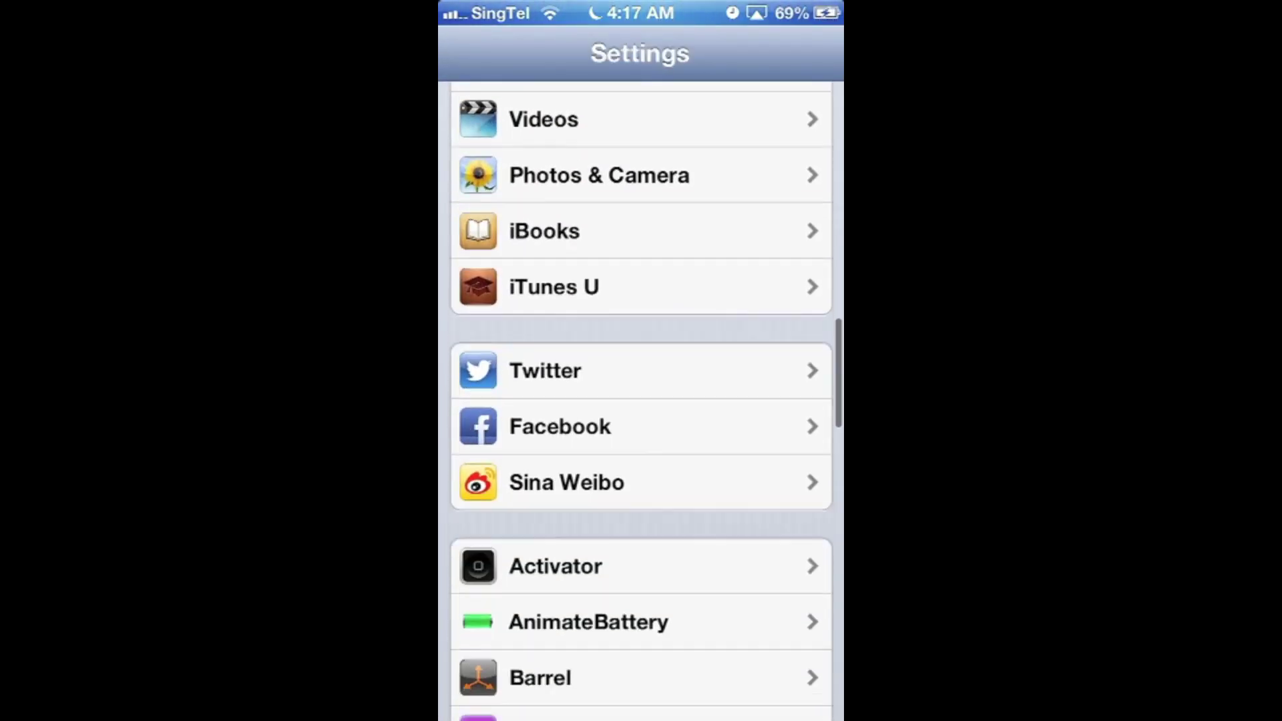
{"action": "scroll", "coordinate": [642, 400], "scroll_direction": "down", "scroll_amount": 3}
{"action": "scroll", "coordinate": [642, 401], "scroll_direction": "down", "scroll_amount": 3}
Pick the 5x5 uniform layout in Iconoclasm, back out to the tweak list, and go home
{"action": "left_click", "coordinate": [572, 230]}
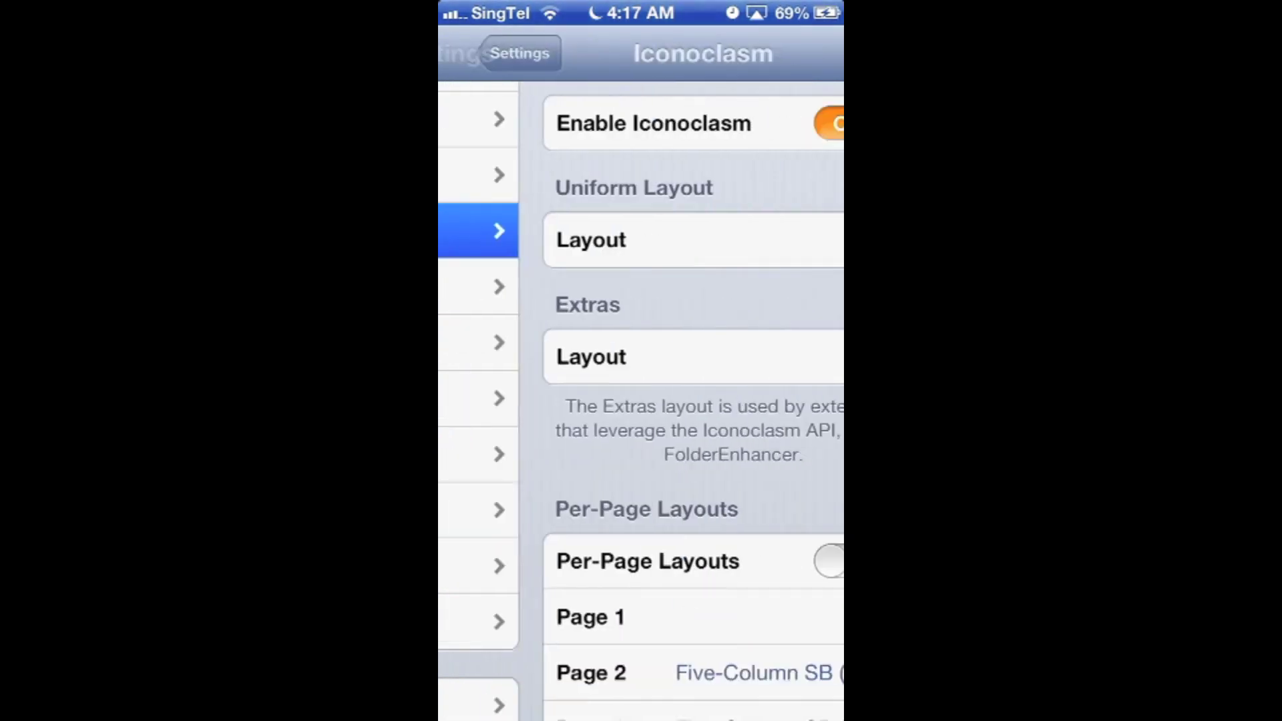
{"action": "left_click", "coordinate": [641, 240]}
{"action": "scroll", "coordinate": [641, 402], "scroll_direction": "down", "scroll_amount": 1}
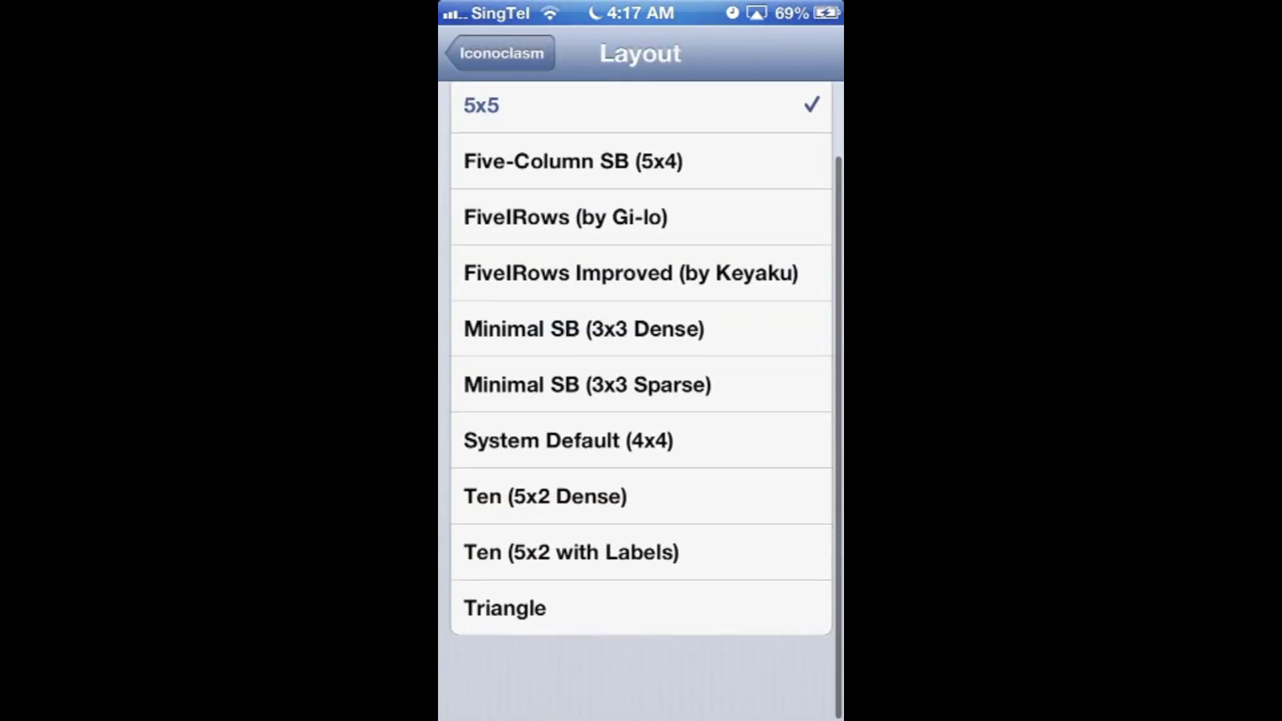
{"action": "scroll", "coordinate": [641, 401], "scroll_direction": "up", "scroll_amount": 2}
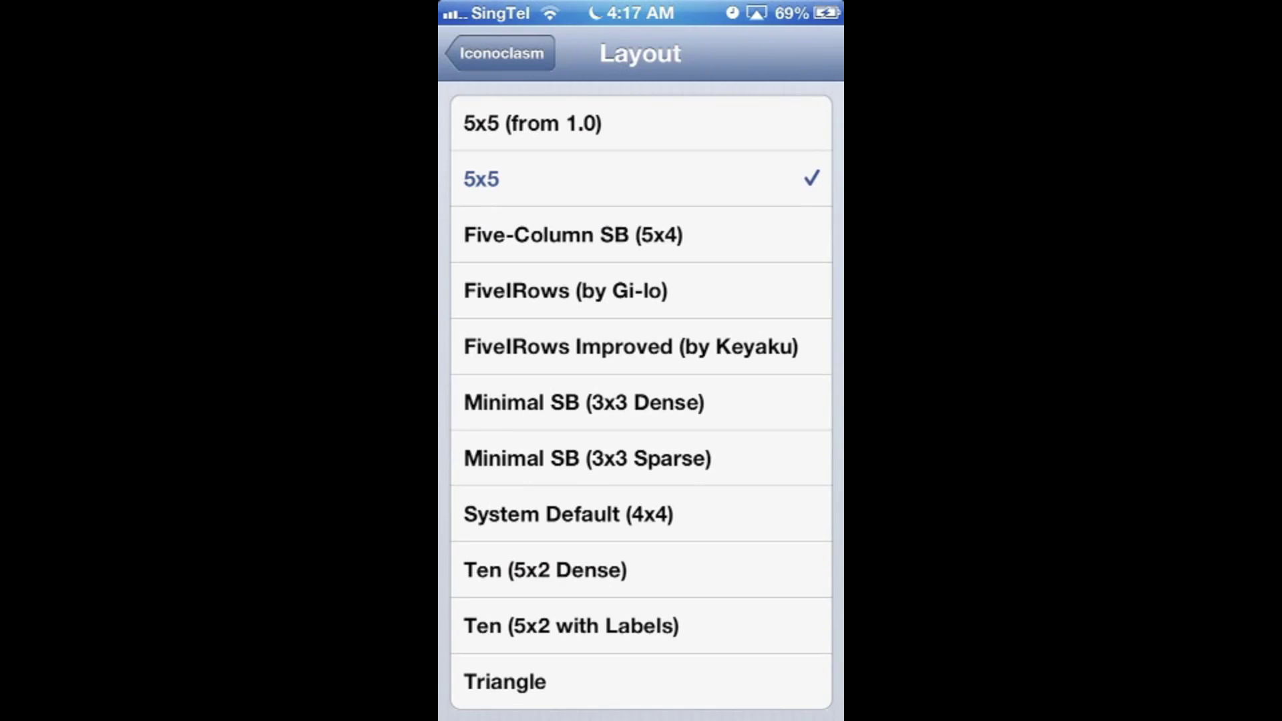
{"action": "left_click", "coordinate": [501, 54]}
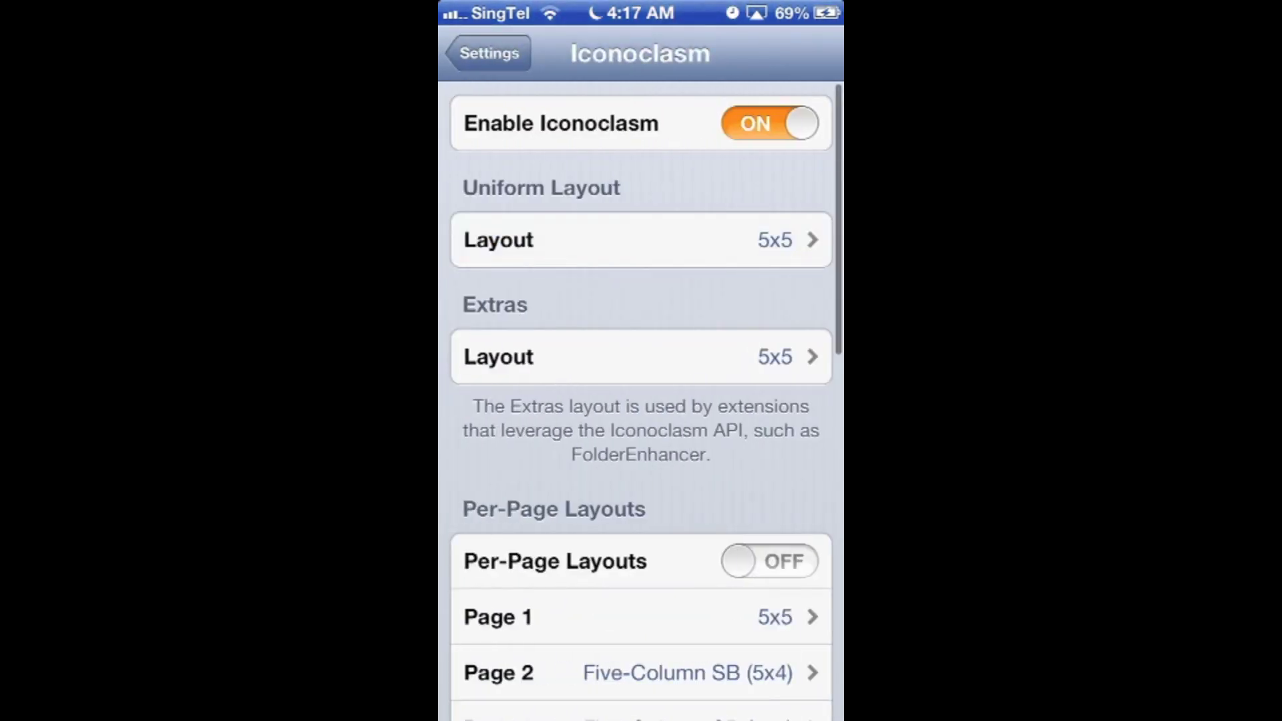
{"action": "scroll", "coordinate": [641, 401], "scroll_direction": "down", "scroll_amount": 3}
{"action": "scroll", "coordinate": [641, 401], "scroll_direction": "down", "scroll_amount": 3}
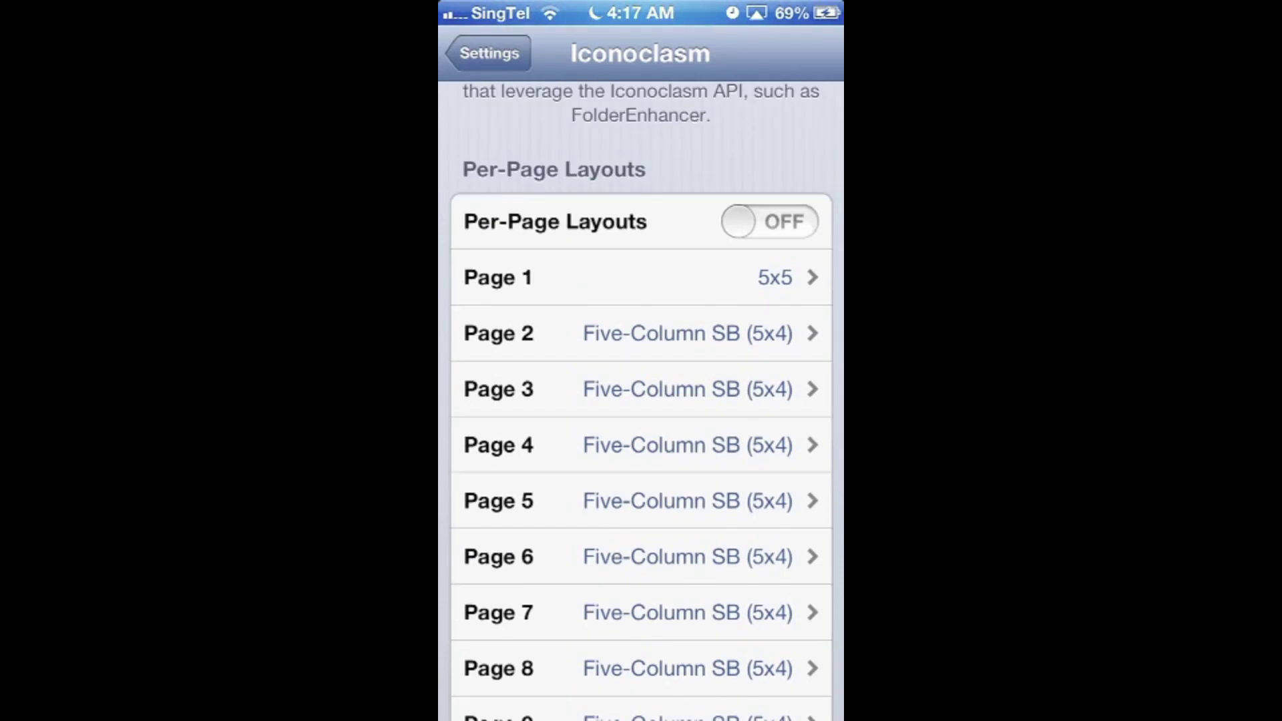
{"action": "scroll", "coordinate": [641, 400], "scroll_direction": "up", "scroll_amount": 2}
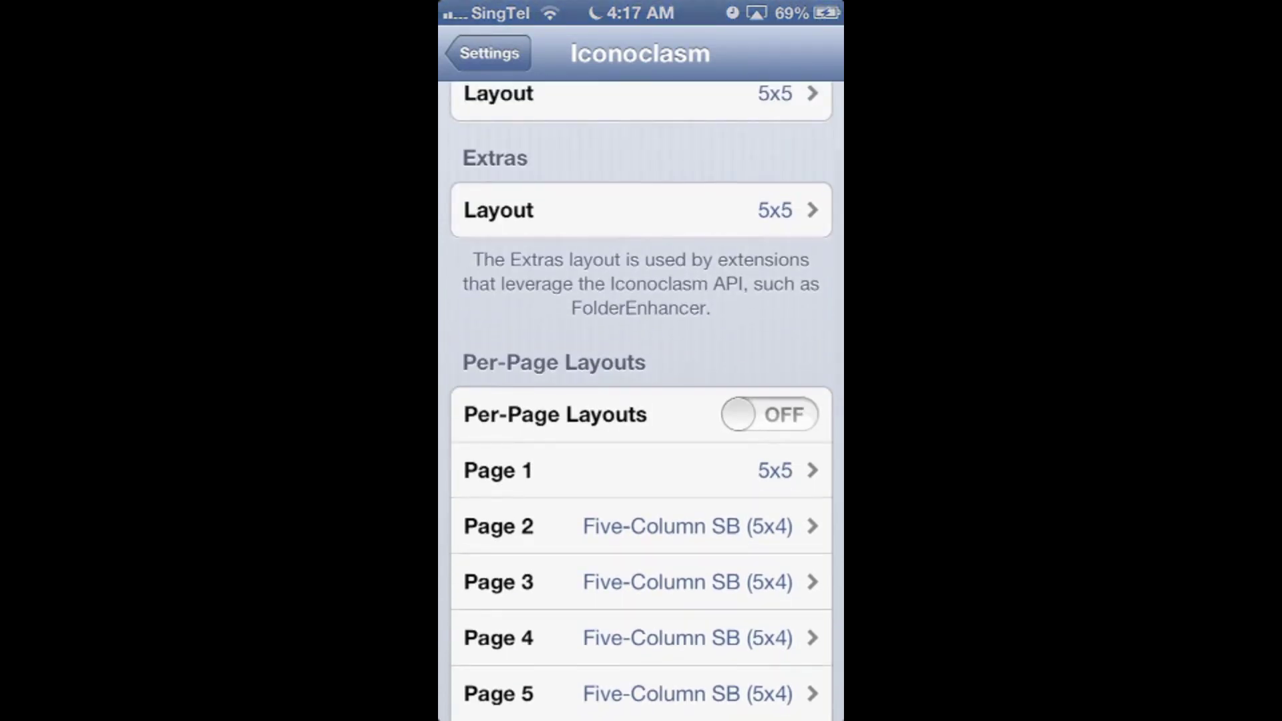
{"action": "scroll", "coordinate": [641, 401], "scroll_direction": "down", "scroll_amount": 3}
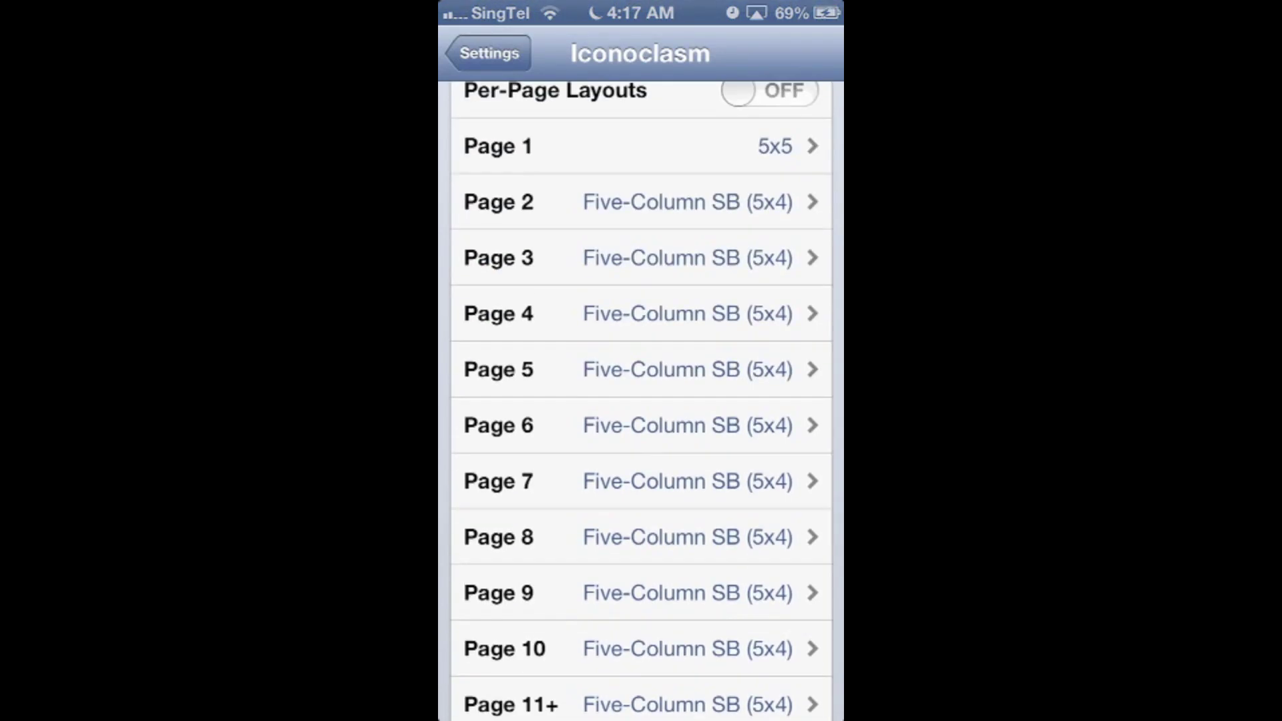
{"action": "scroll", "coordinate": [640, 401], "scroll_direction": "down", "scroll_amount": 2}
{"action": "scroll", "coordinate": [641, 401], "scroll_direction": "down", "scroll_amount": 2}
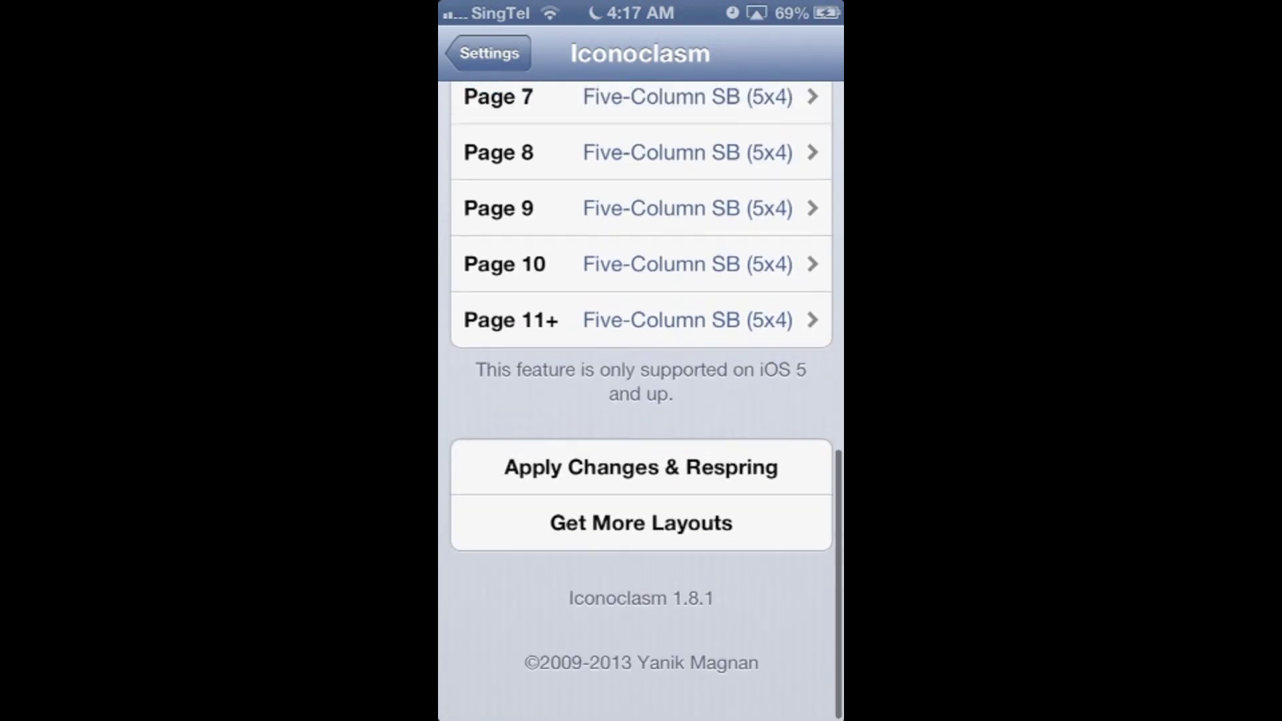
{"action": "scroll", "coordinate": [641, 400], "scroll_direction": "up", "scroll_amount": 10}
{"action": "left_click", "coordinate": [489, 54]}
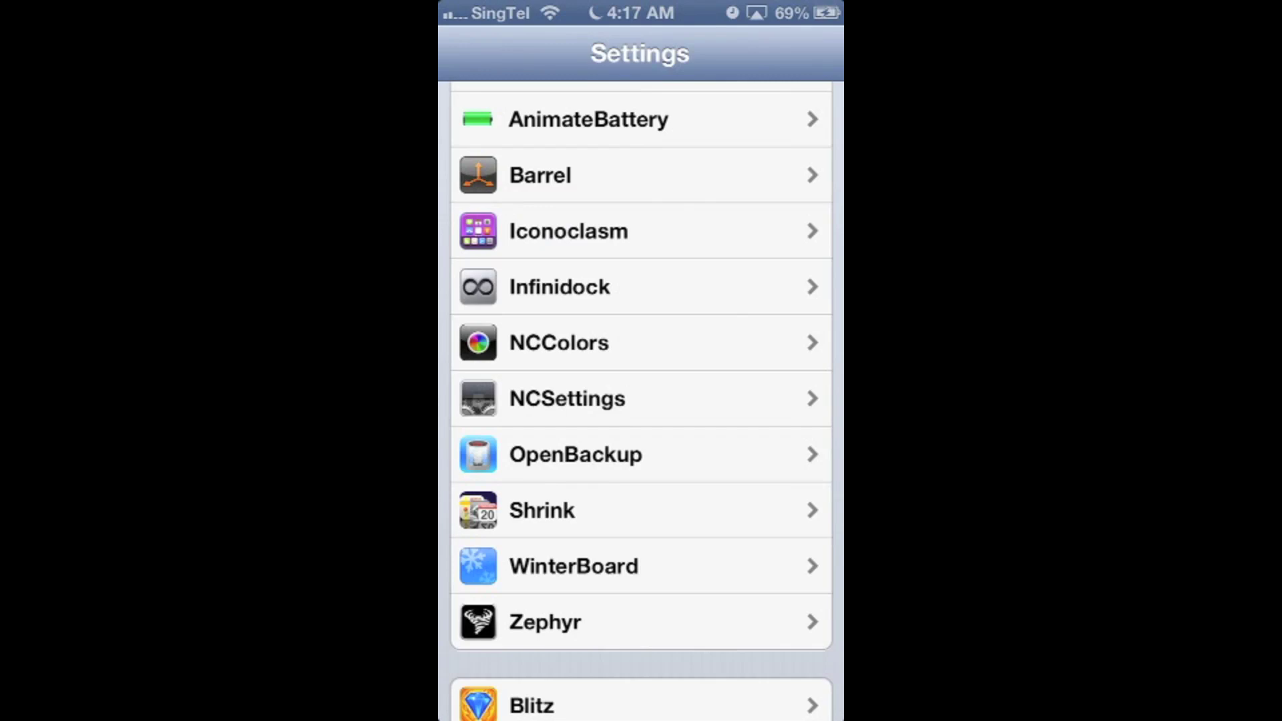
{"action": "key", "text": "Home"}
Drag WhatsApp into the dock beside Phone, Mail and Safari, then stop rearranging
{"action": "mouse_move", "coordinate": [761, 400]}
{"action": "left_mouse_down"}
{"action": "mouse_move", "coordinate": [520, 401]}
{"action": "mouse_move", "coordinate": [761, 400]}
{"action": "left_mouse_up"}
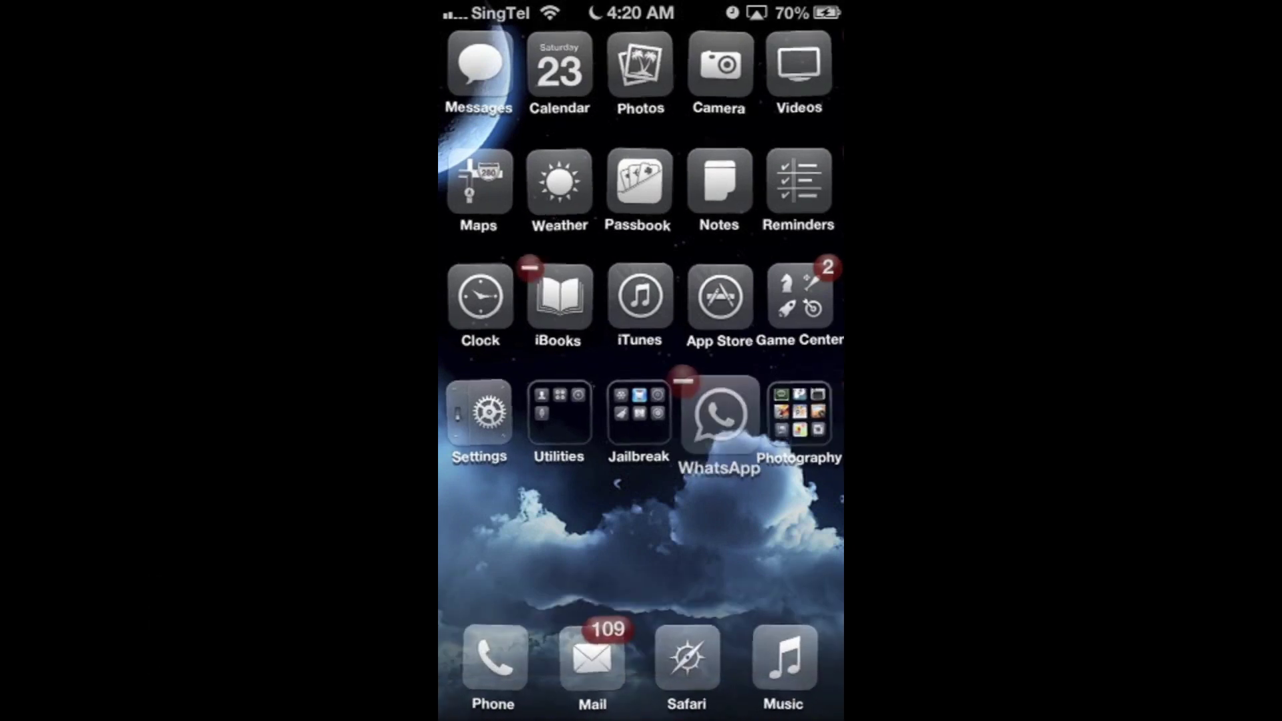
{"action": "mouse_move", "coordinate": [720, 414]}
{"action": "left_mouse_down"}
{"action": "mouse_move", "coordinate": [717, 521]}
{"action": "mouse_move", "coordinate": [613, 661]}
{"action": "mouse_move", "coordinate": [660, 661]}
{"action": "mouse_move", "coordinate": [601, 661]}
{"action": "left_mouse_up"}
{"action": "key", "text": "Escape"}
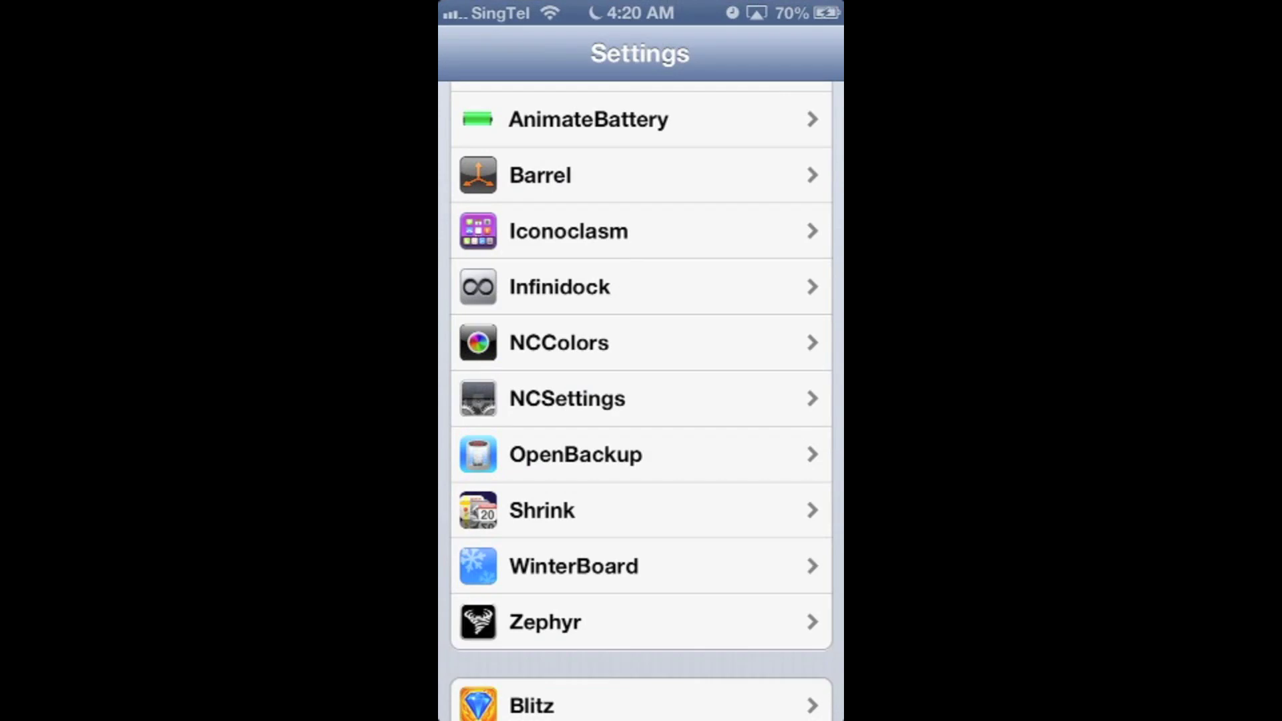
{"action": "scroll", "coordinate": [641, 401], "scroll_direction": "up", "scroll_amount": 2}
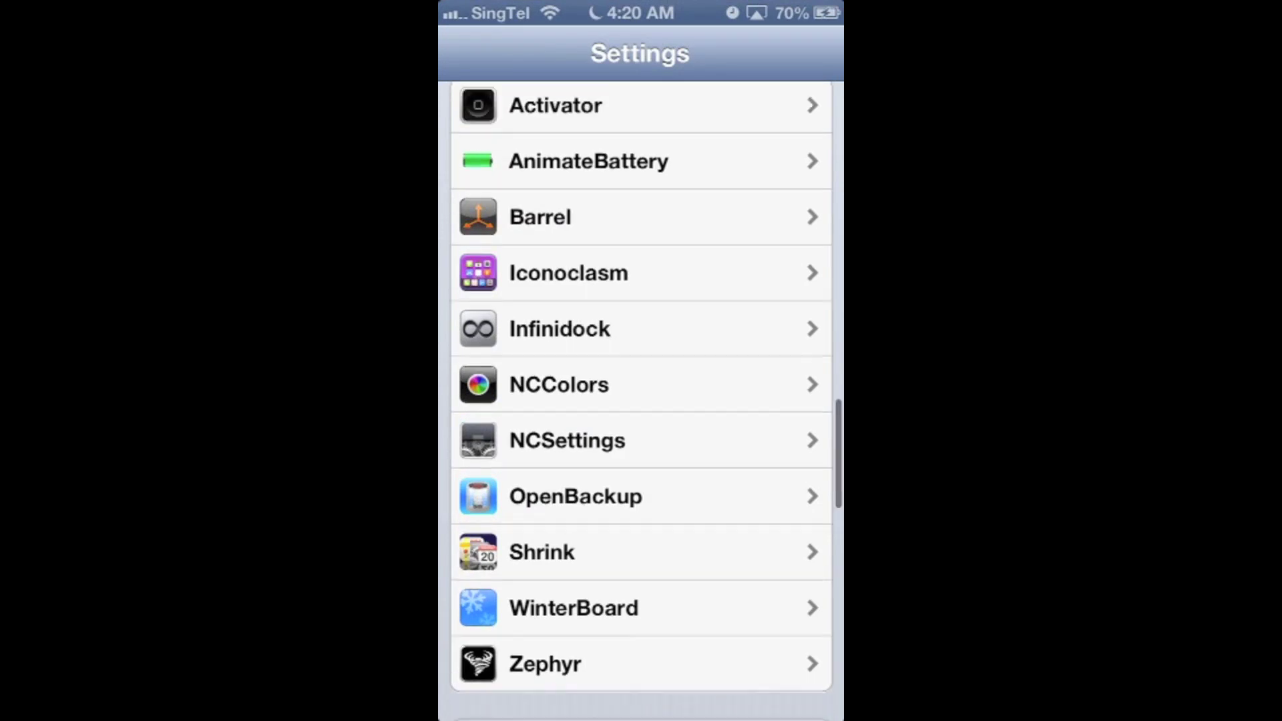
Set Infinidock's Icons per Page to Five, back out of Settings, and return home
{"action": "left_click", "coordinate": [559, 348]}
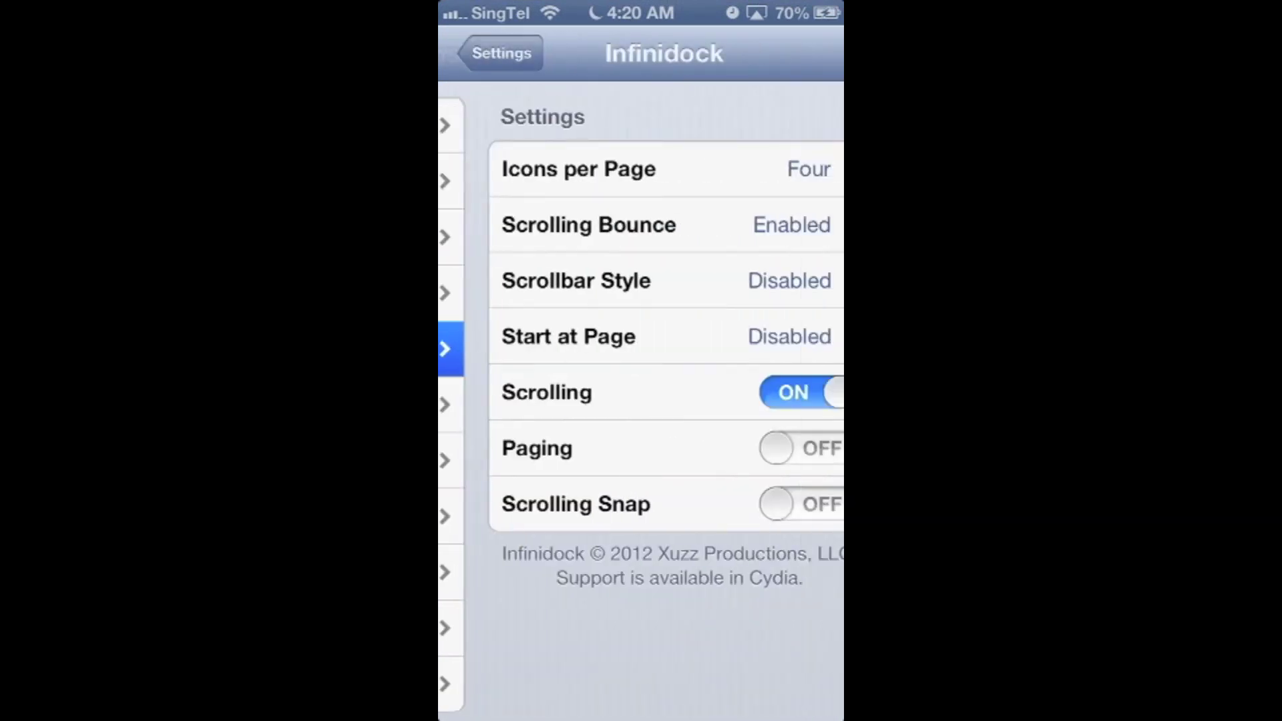
{"action": "left_click", "coordinate": [641, 169]}
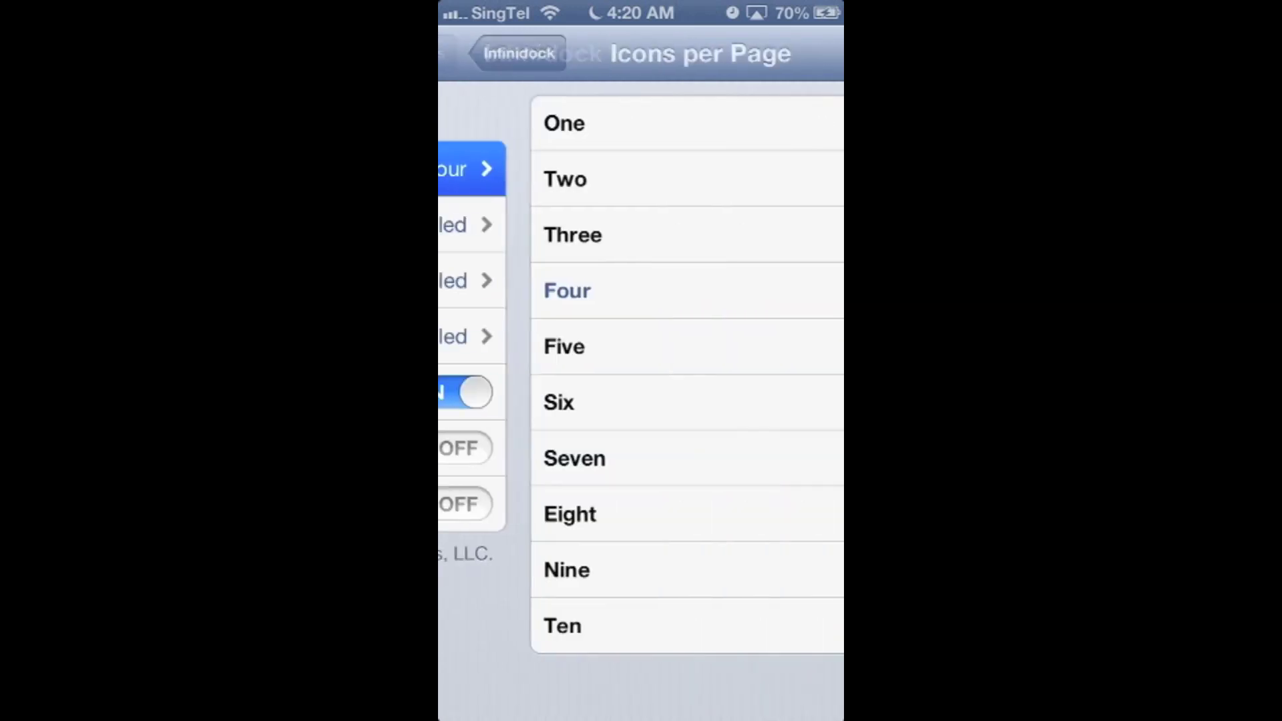
{"action": "left_click", "coordinate": [642, 347]}
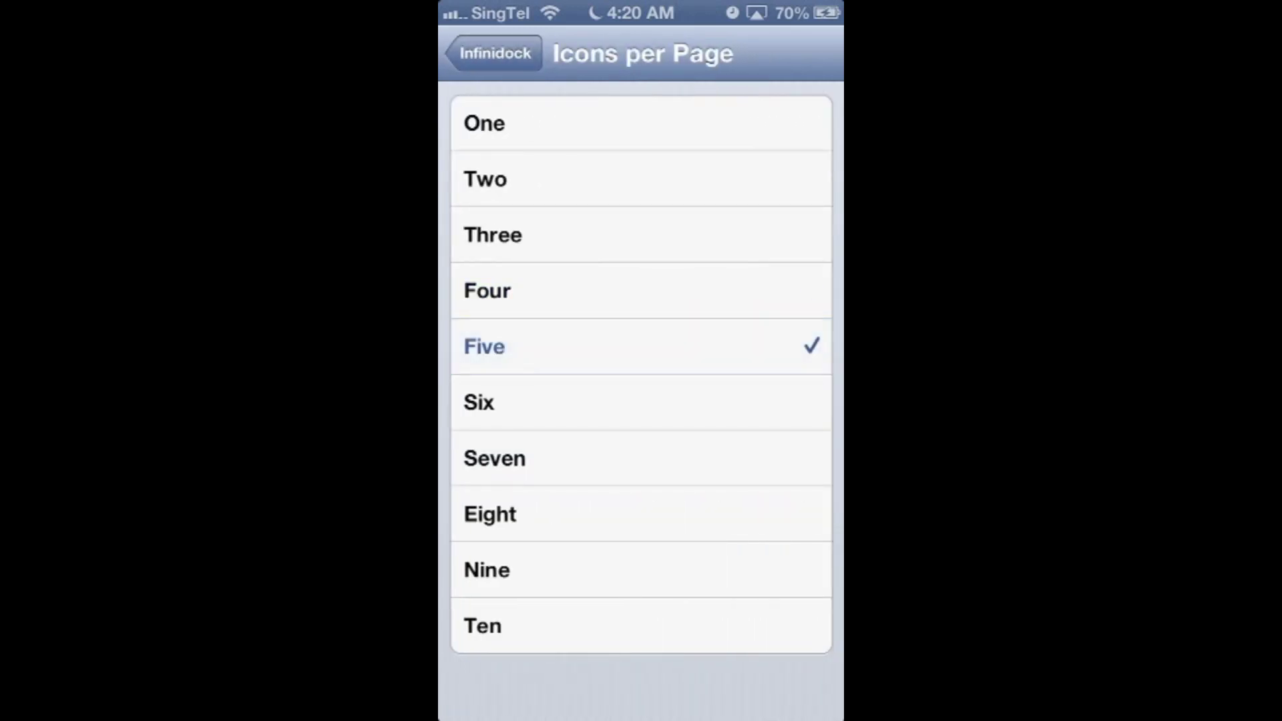
{"action": "left_click", "coordinate": [496, 53]}
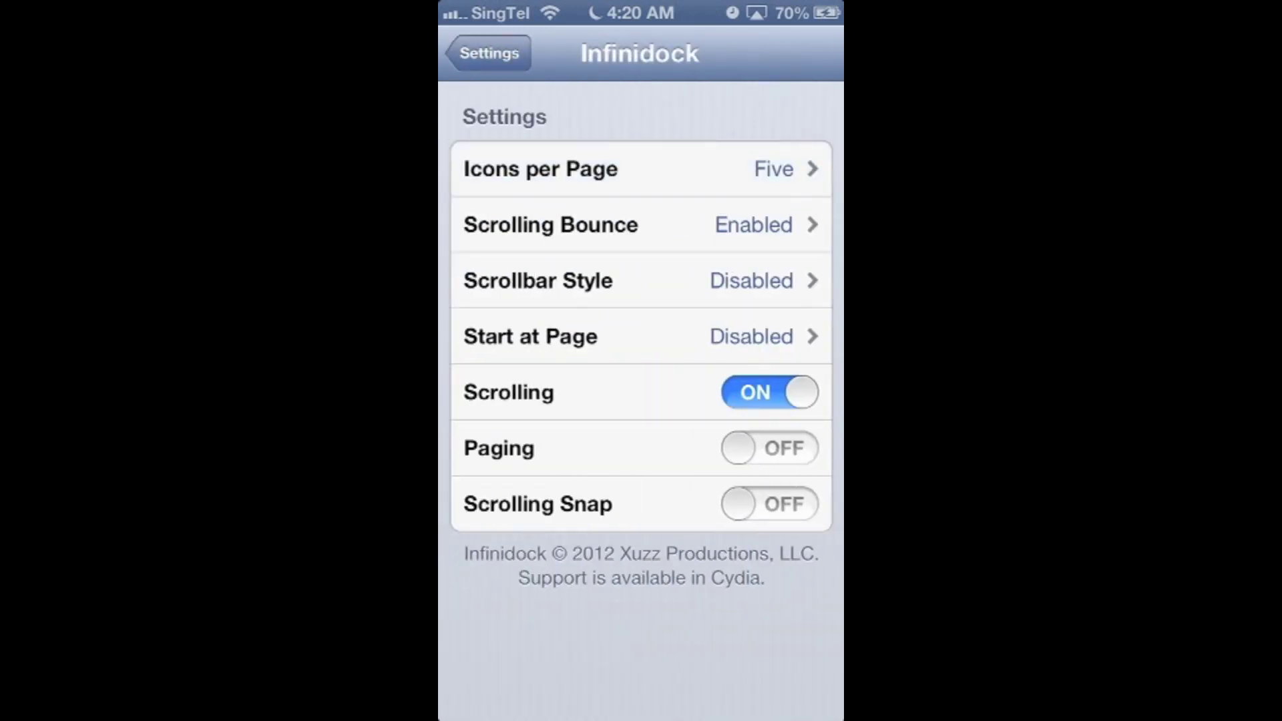
{"action": "left_click", "coordinate": [490, 53]}
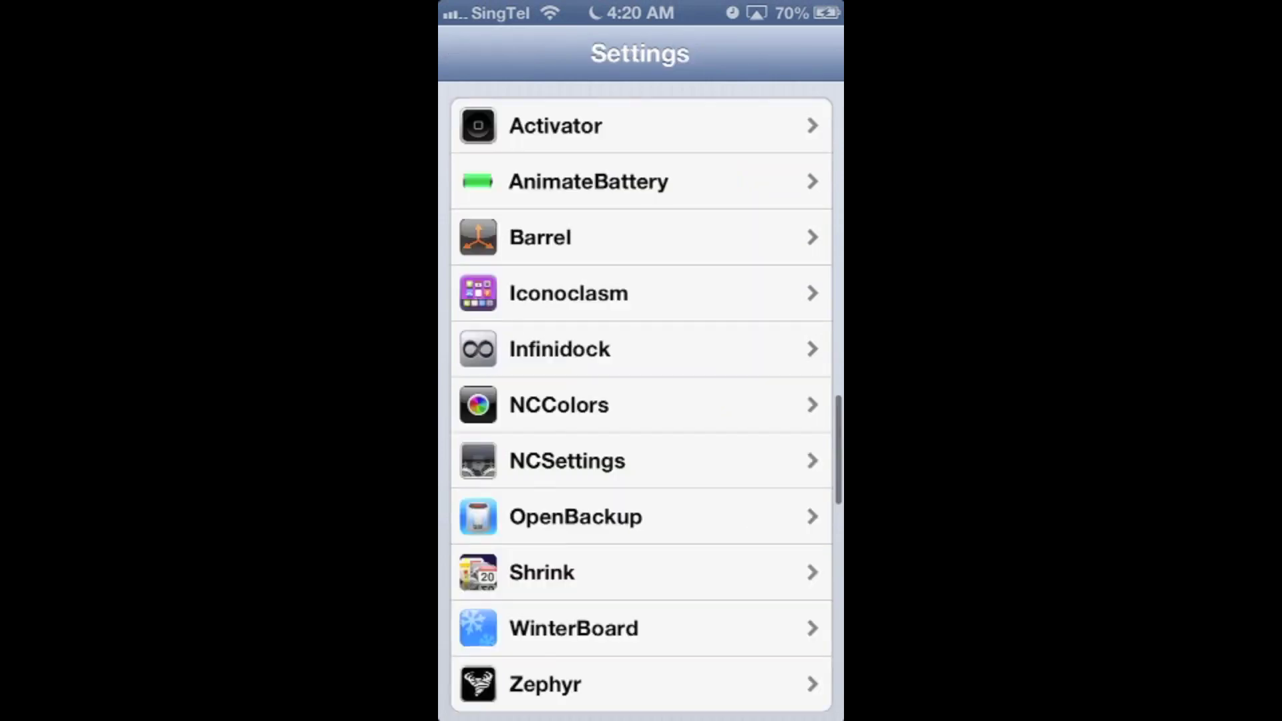
{"action": "key", "text": "Home"}
Move WhatsApp to the dock's end after Music, exit editing, and test sideways dock scrolling
{"action": "mouse_move", "coordinate": [720, 661]}
{"action": "left_mouse_down"}
{"action": "mouse_move", "coordinate": [601, 661]}
{"action": "mouse_move", "coordinate": [798, 659]}
{"action": "left_mouse_up"}
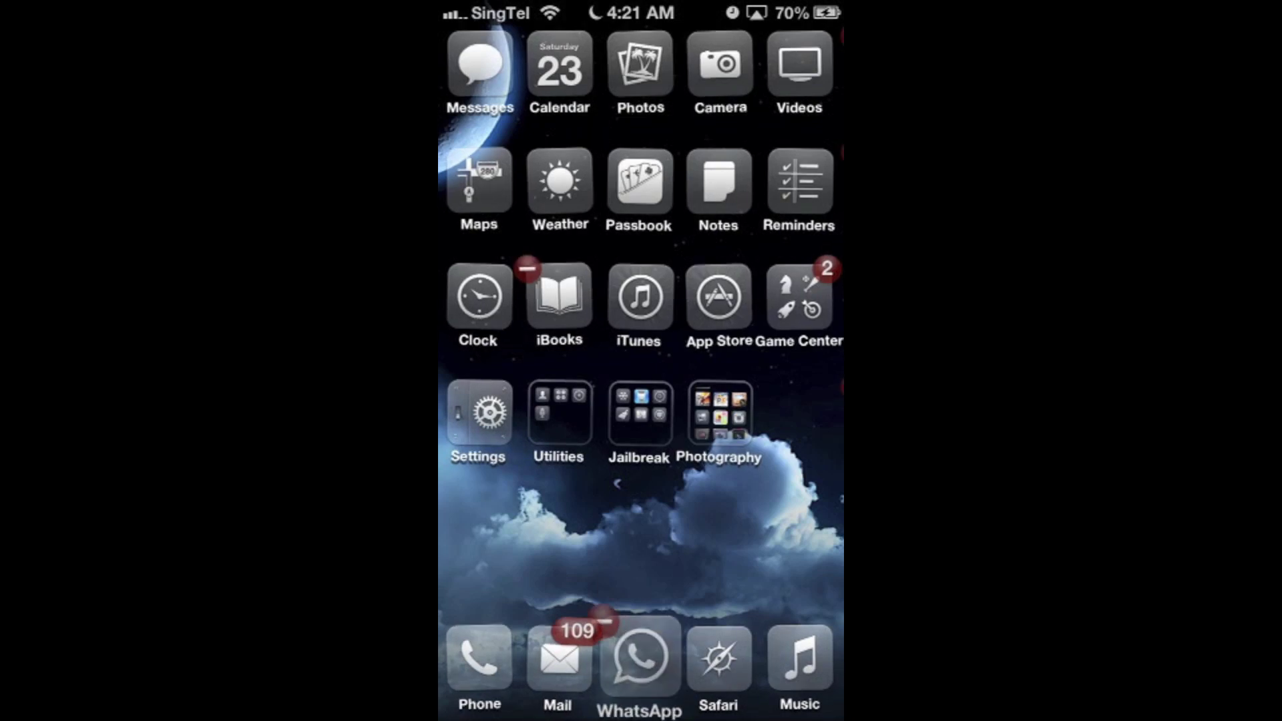
{"action": "key", "text": "Home"}
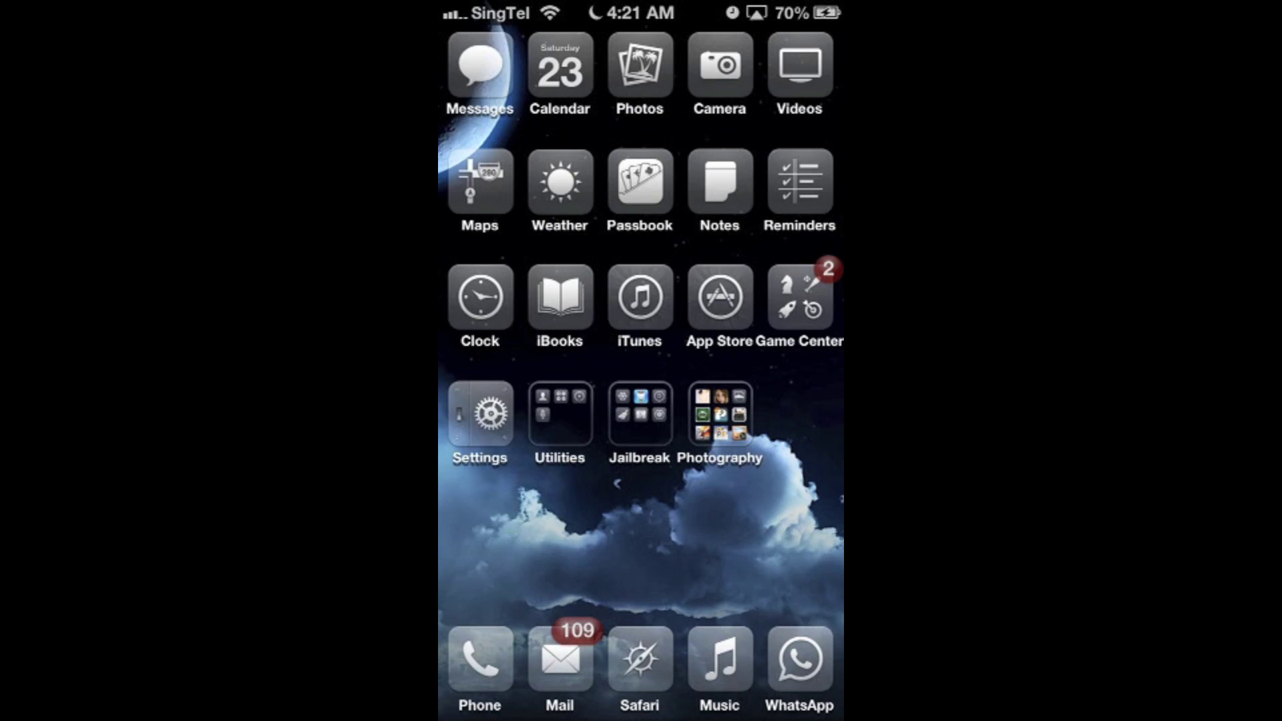
{"action": "left_click_drag", "start_coordinate": [761, 300], "coordinate": [600, 301]}
{"action": "left_click_drag", "start_coordinate": [641, 661], "coordinate": [586, 661]}
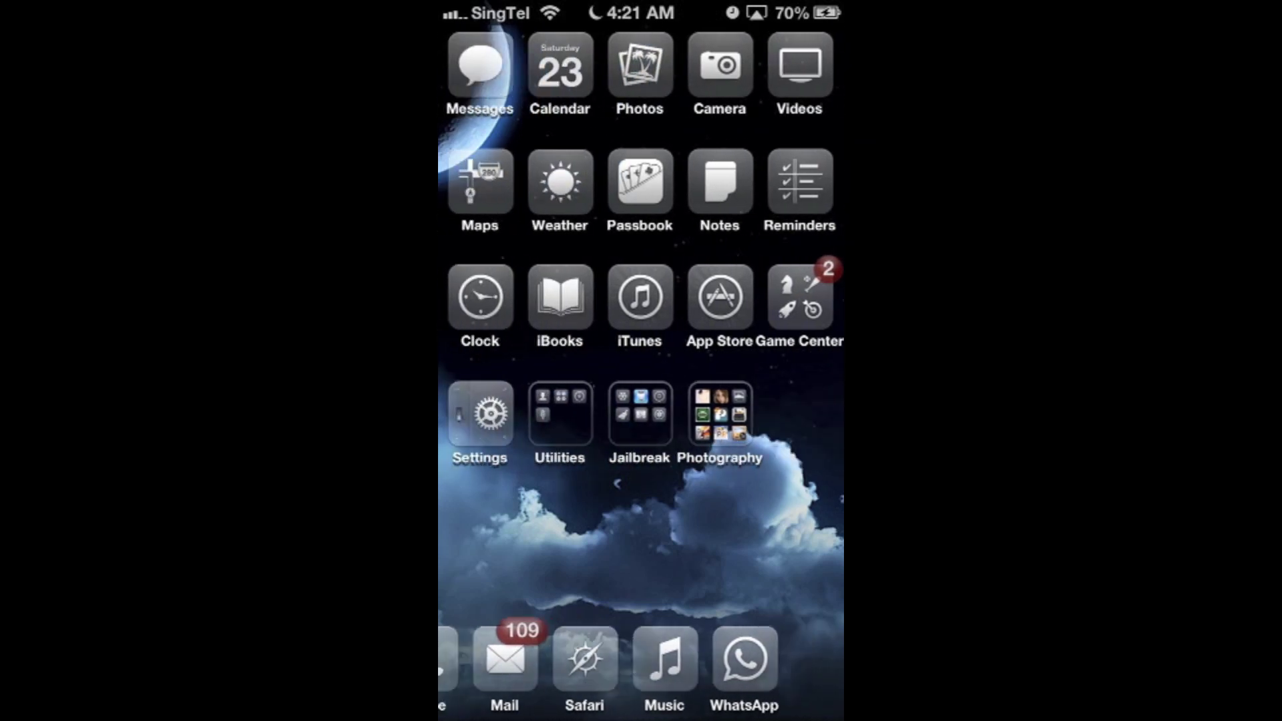